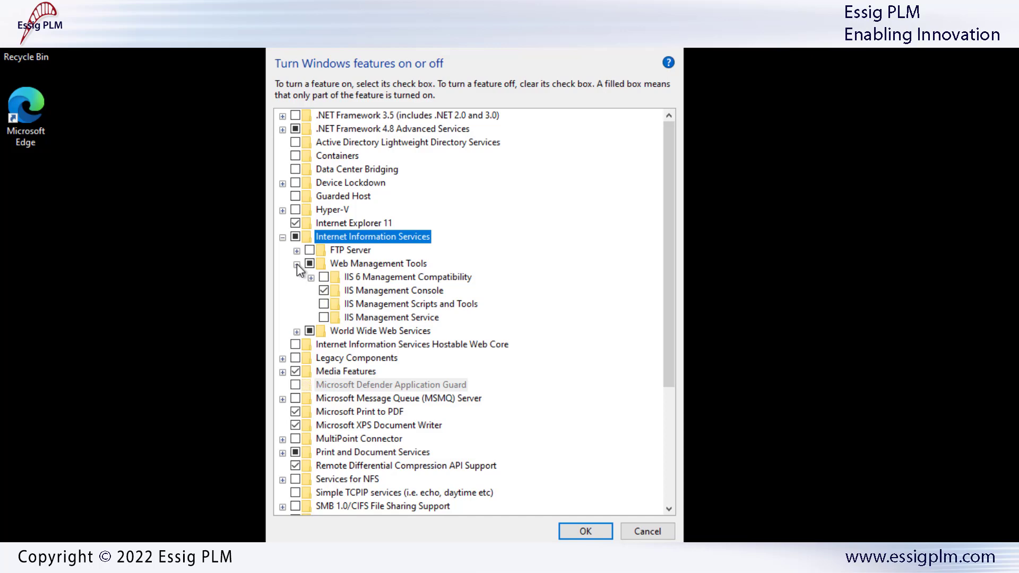
# Under World Wide Web Services, Application Development Features, enable .NET Extensibility 3.5 and 4.8, ASP, ASP.NET 3.5 and ASP.NET 4.8.
pyautogui.click(297, 333)
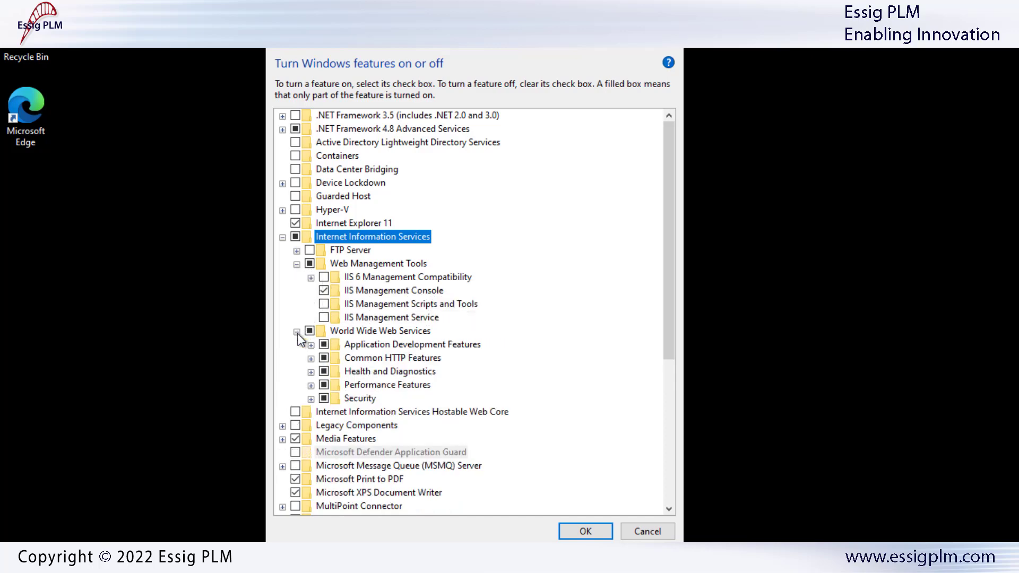
pyautogui.click(311, 346)
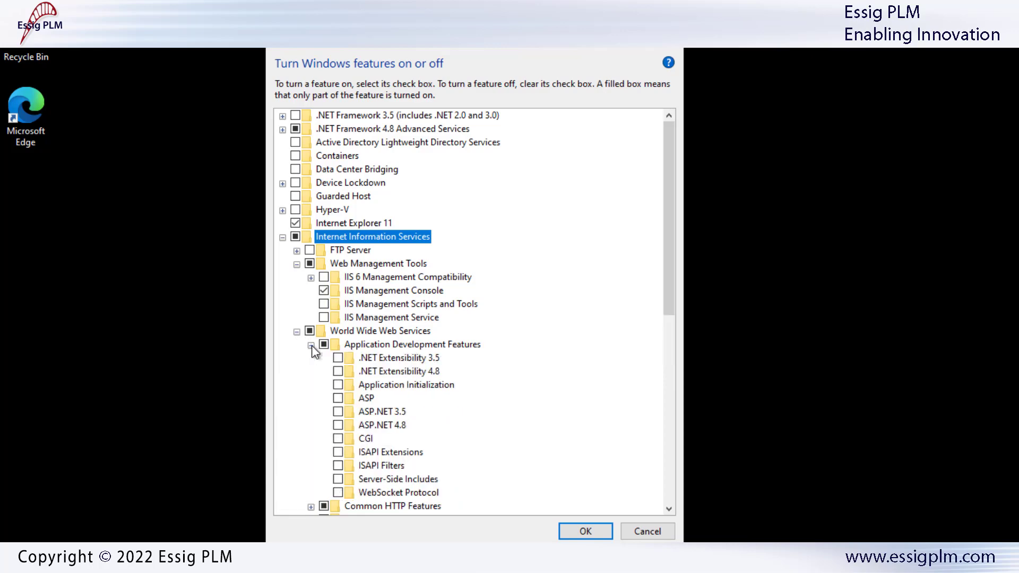
pyautogui.click(338, 359)
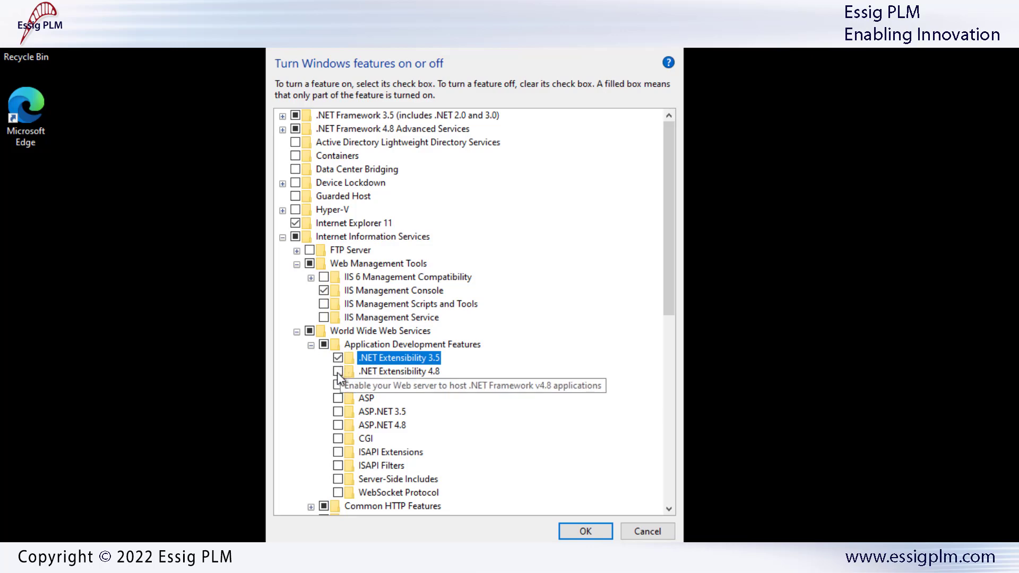
pyautogui.click(337, 371)
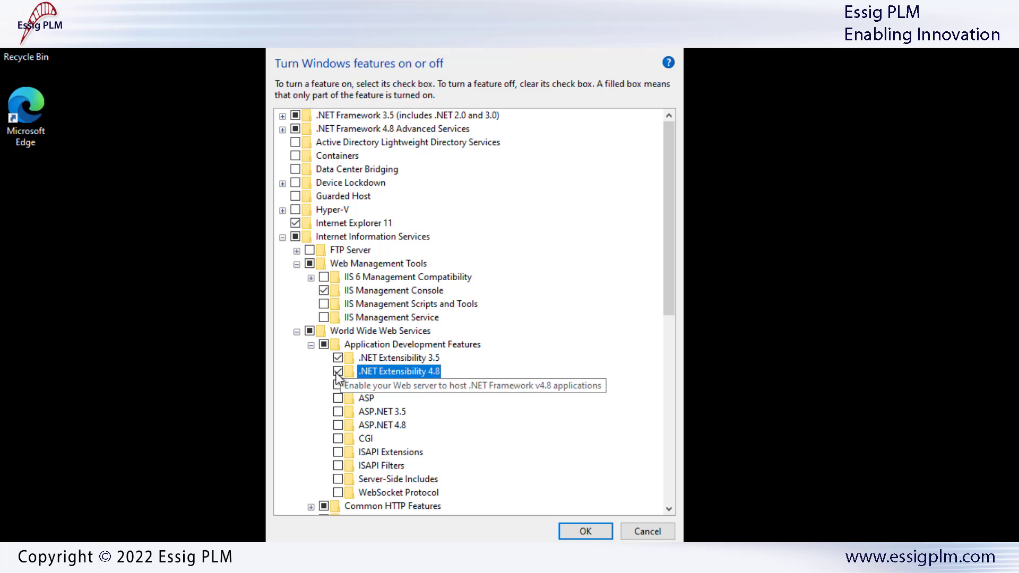
pyautogui.click(338, 398)
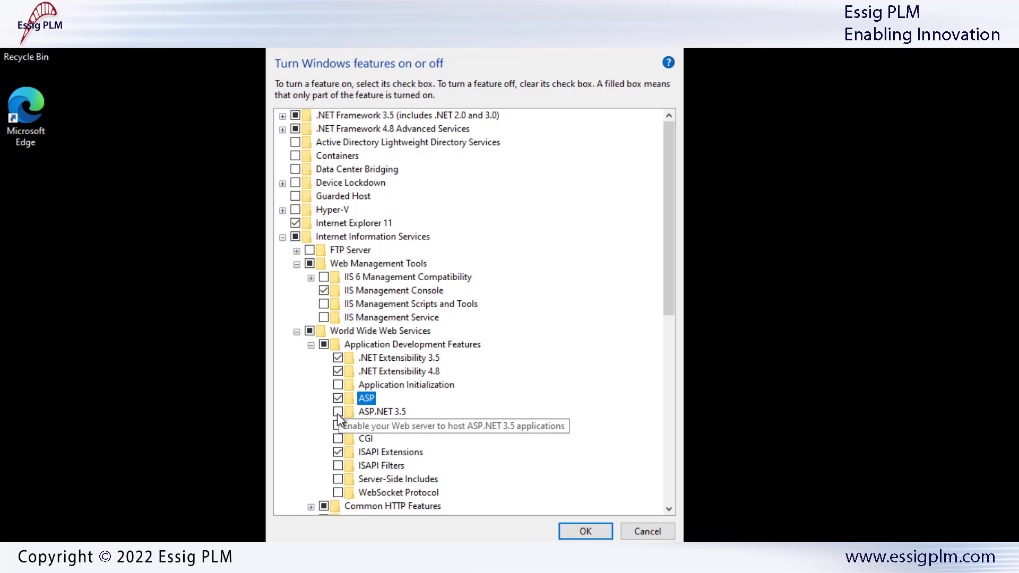
pyautogui.click(338, 412)
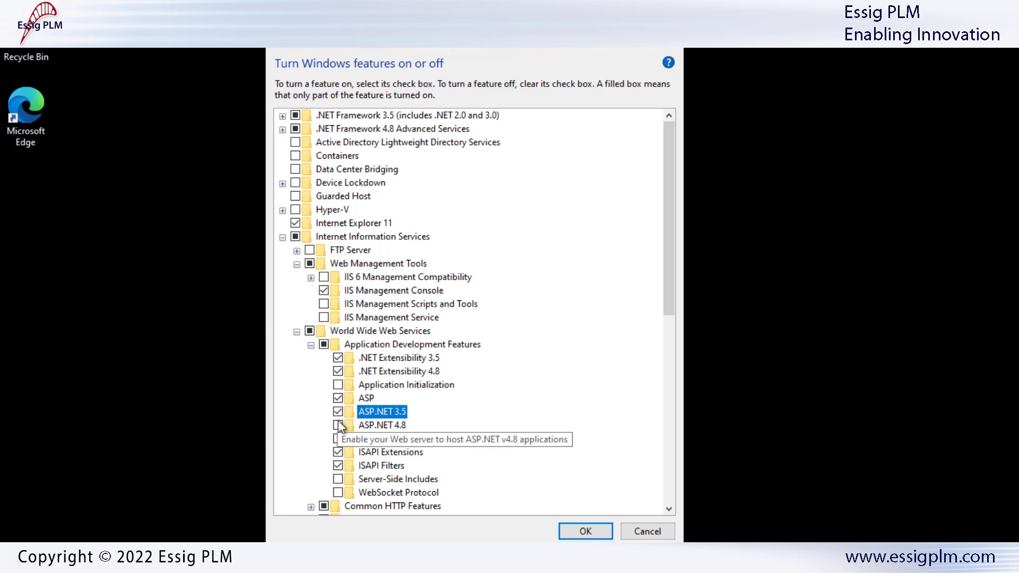
pyautogui.click(338, 427)
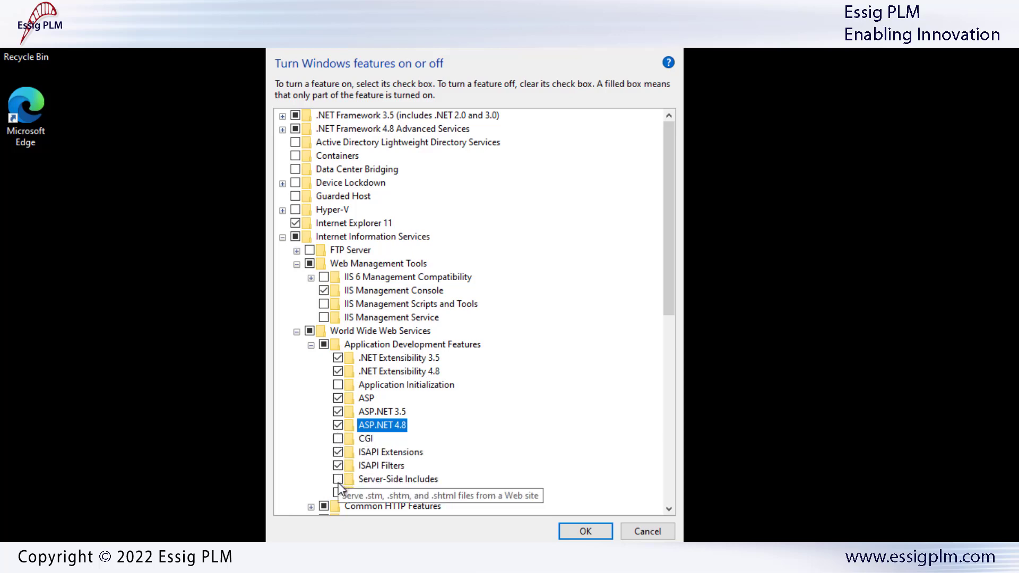
# Expand Common HTTP Features to review its options, and enable Request Monitor under Health and Diagnostics.
pyautogui.moveTo(667, 252); pyautogui.dragTo(670, 336)
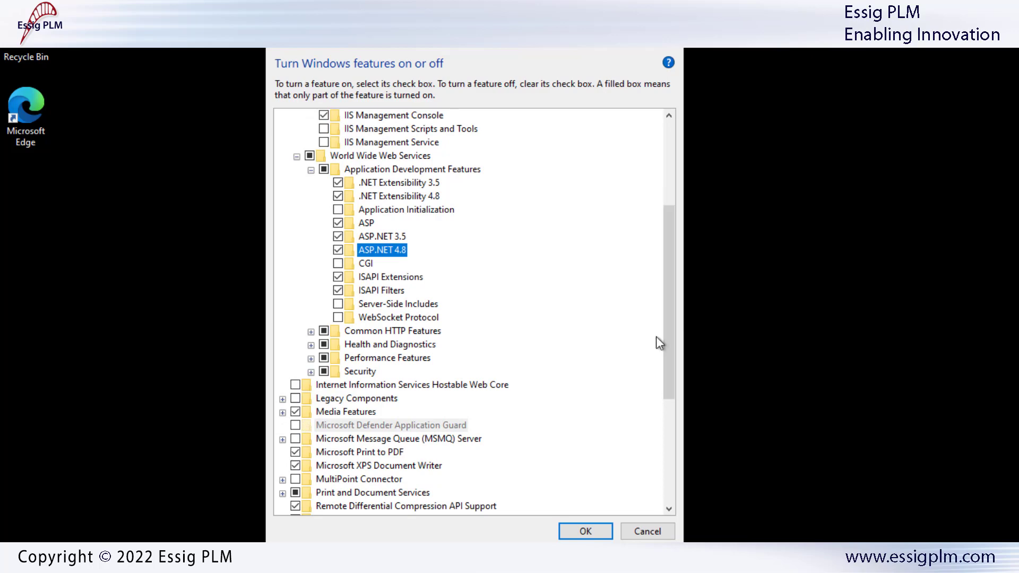
pyautogui.click(311, 331)
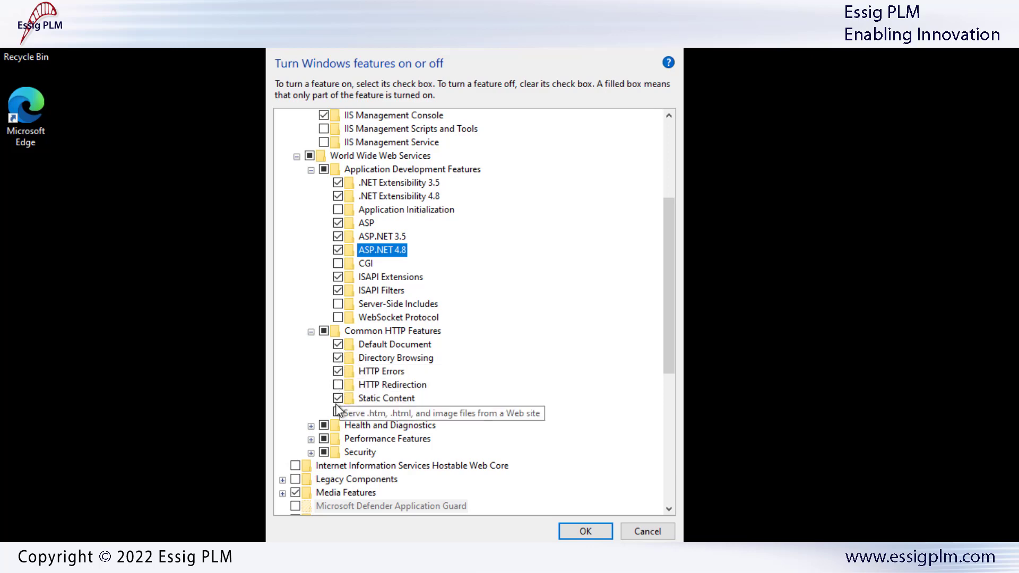
pyautogui.click(310, 427)
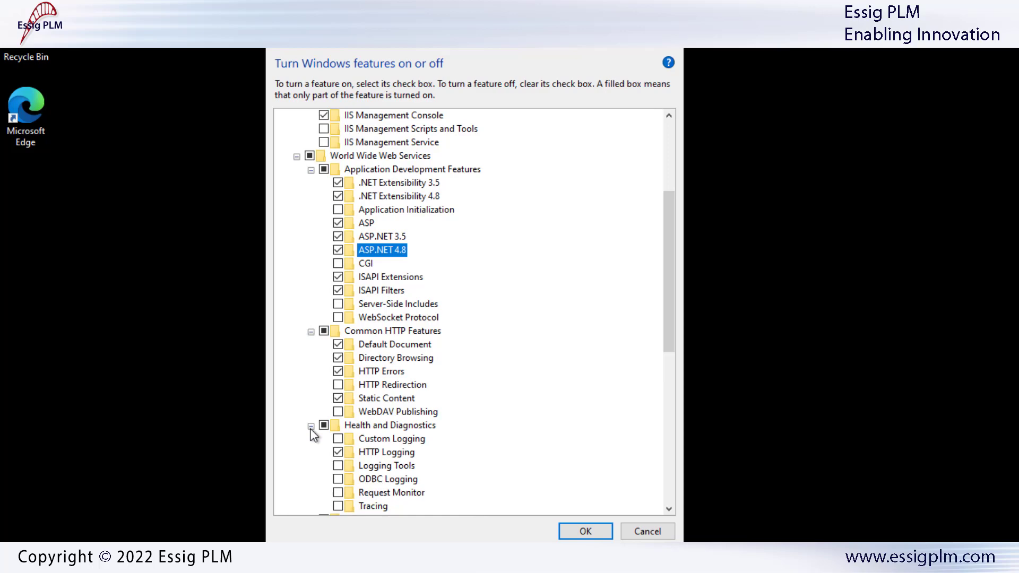
pyautogui.moveTo(666, 316); pyautogui.dragTo(666, 386)
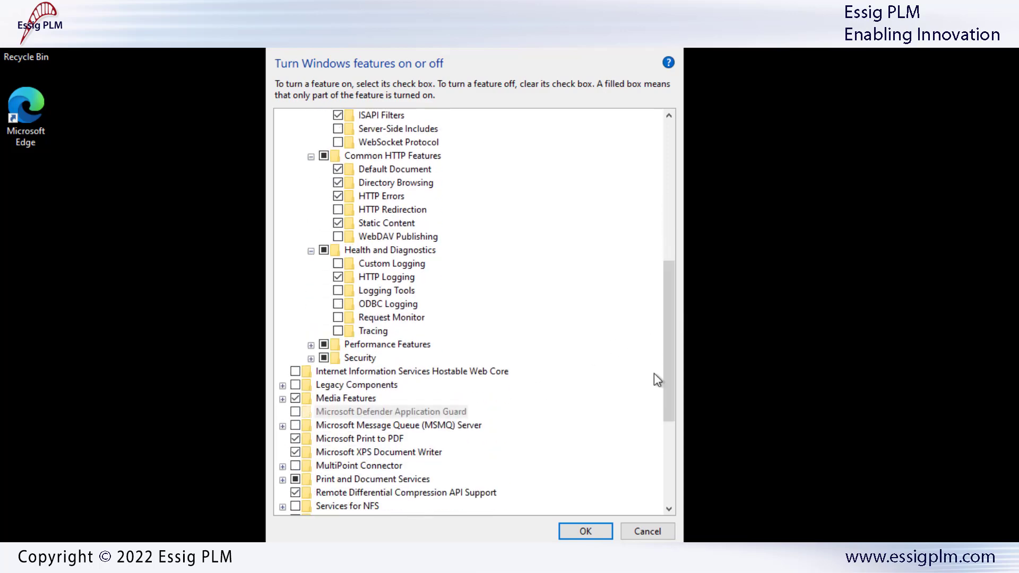
pyautogui.click(339, 318)
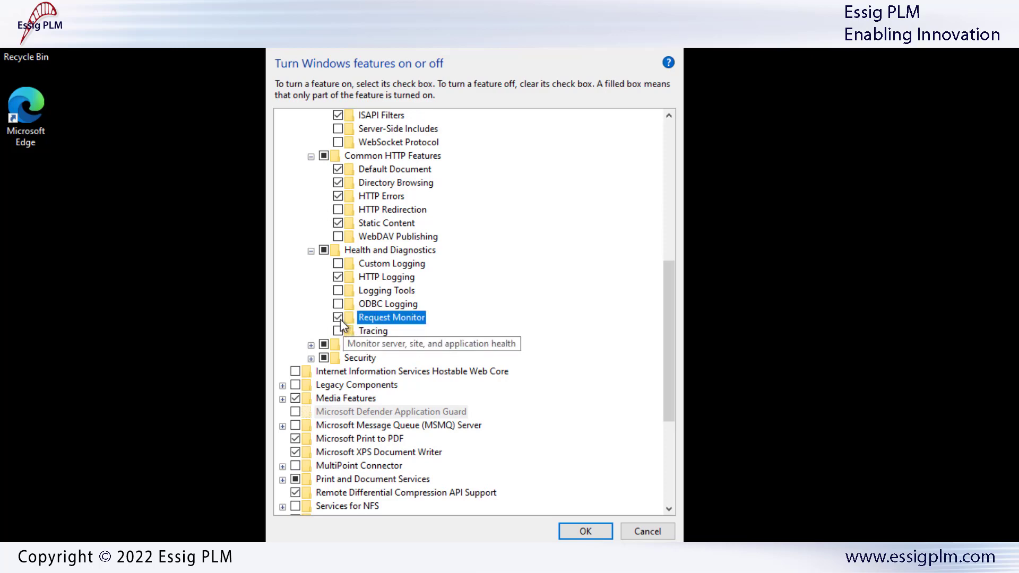
# Expand Performance Features to review its options, and enable Windows Authentication under Security.
pyautogui.click(311, 345)
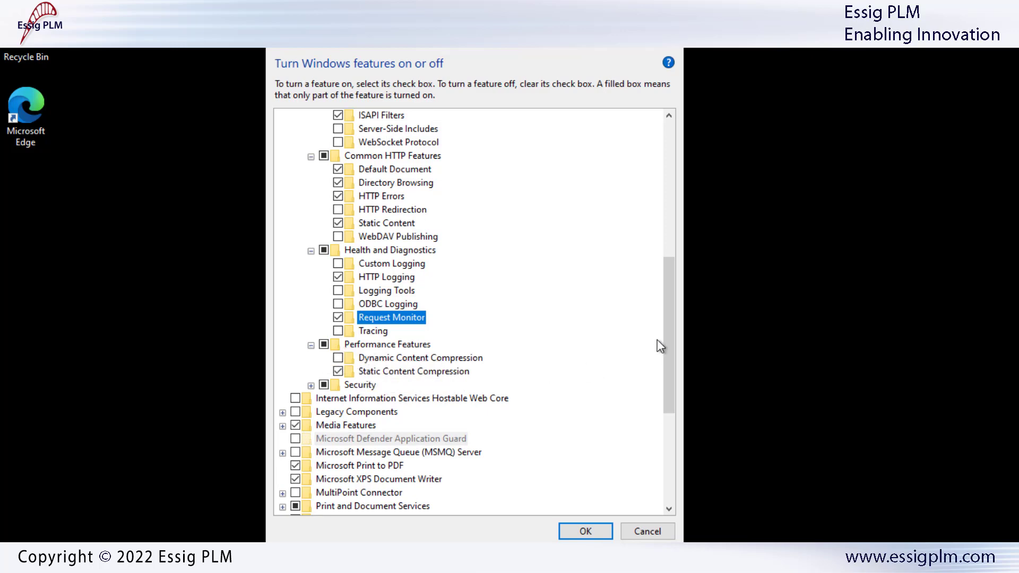
pyautogui.scroll(-3, 658, 347)
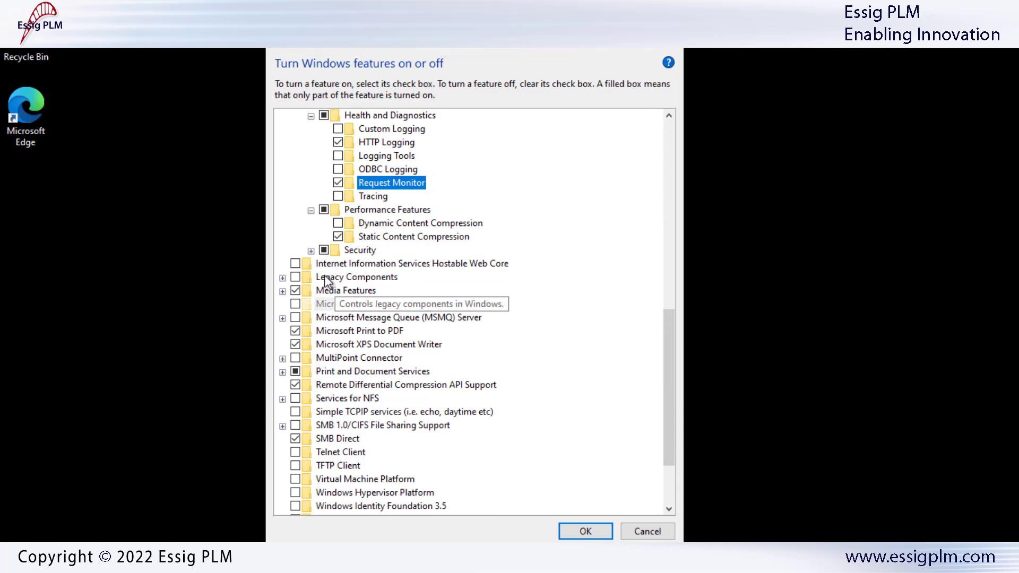
pyautogui.click(311, 251)
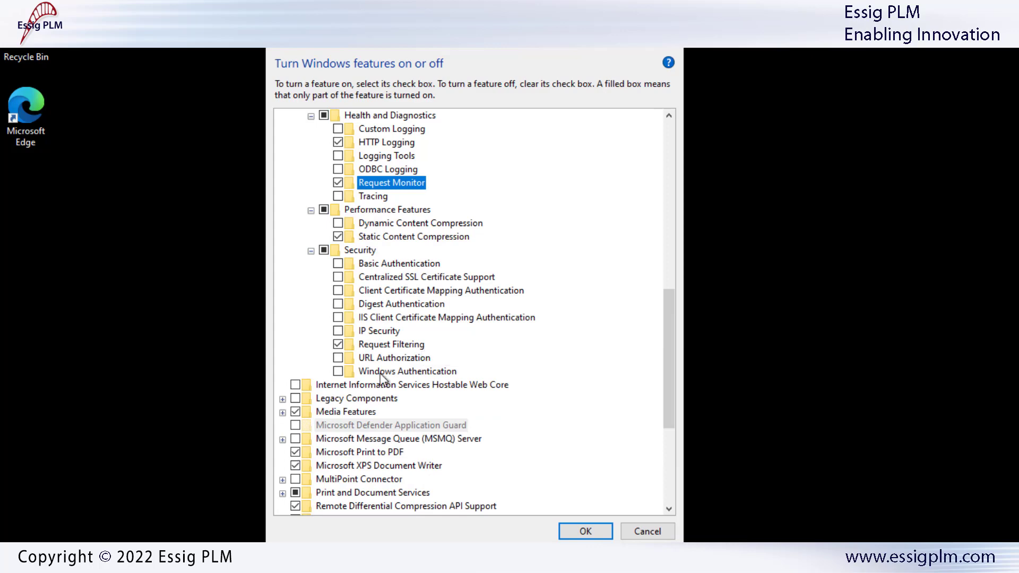
pyautogui.click(338, 372)
# Enable SMB 1.0/CIFS File Sharing Support and Windows Process Activation Service, including its .NET Environment and Configuration APIs.
pyautogui.moveTo(663, 350); pyautogui.dragTo(676, 409)
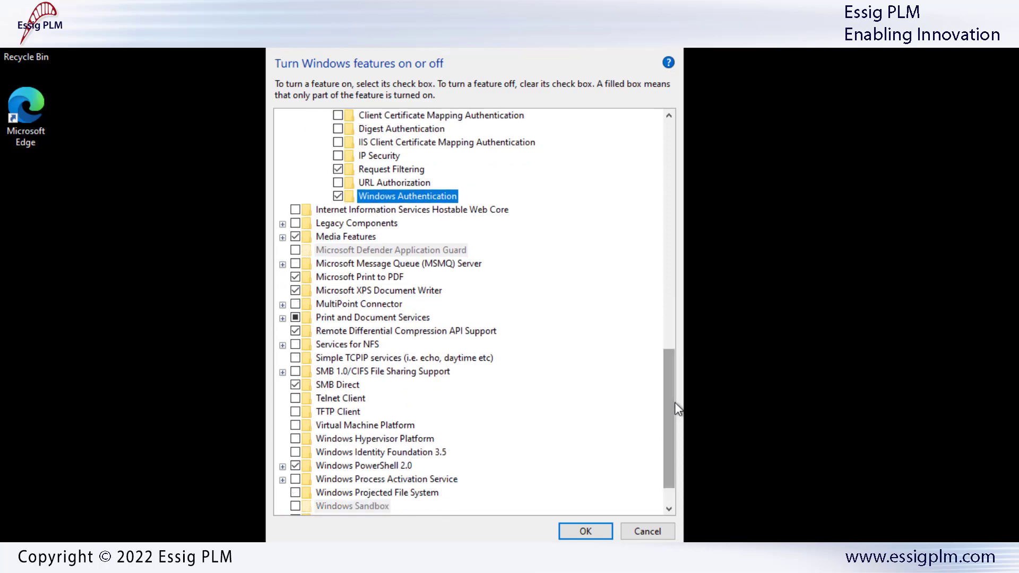
pyautogui.click(295, 372)
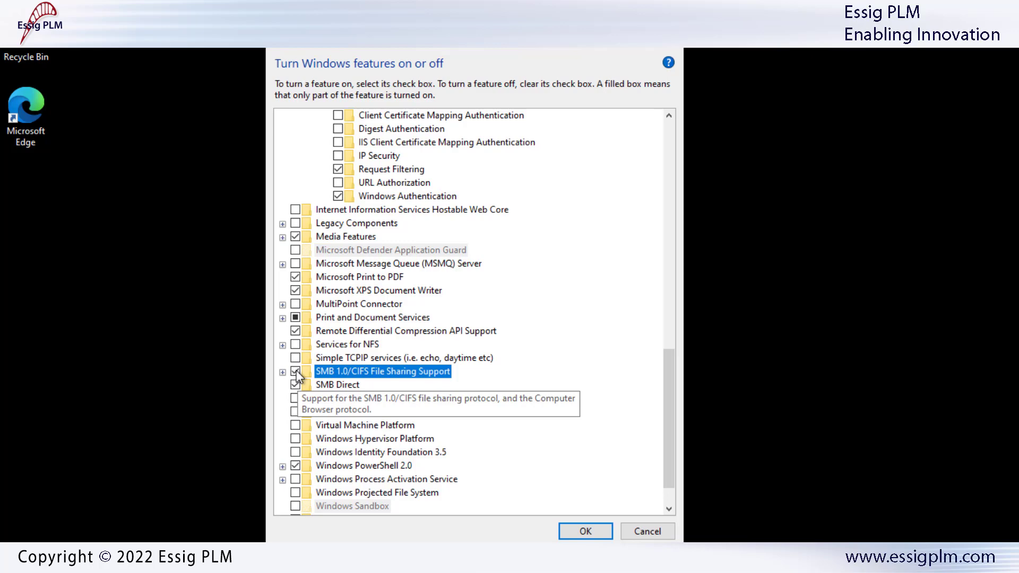
pyautogui.click(295, 479)
pyautogui.click(282, 479)
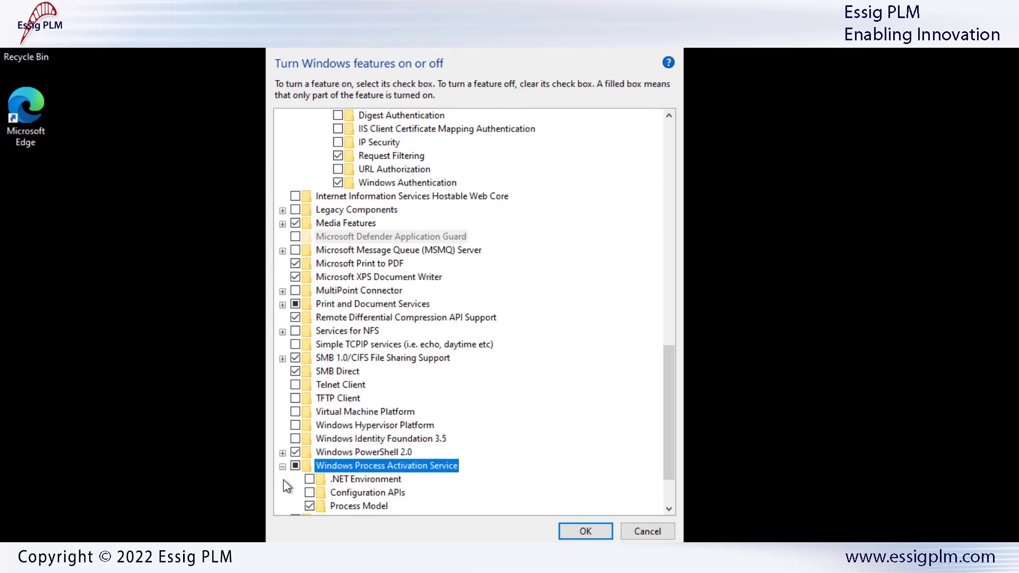
pyautogui.click(309, 479)
pyautogui.click(308, 493)
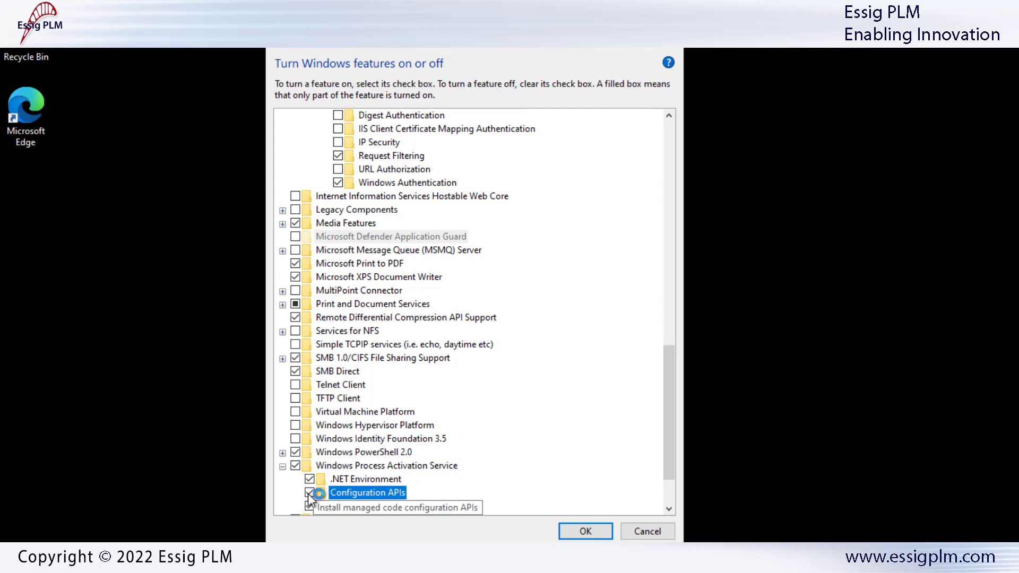
# Review the selected Windows features, apply them with files downloaded from Windows Update, and restart the computer.
pyautogui.moveTo(664, 450); pyautogui.dragTo(689, 226)
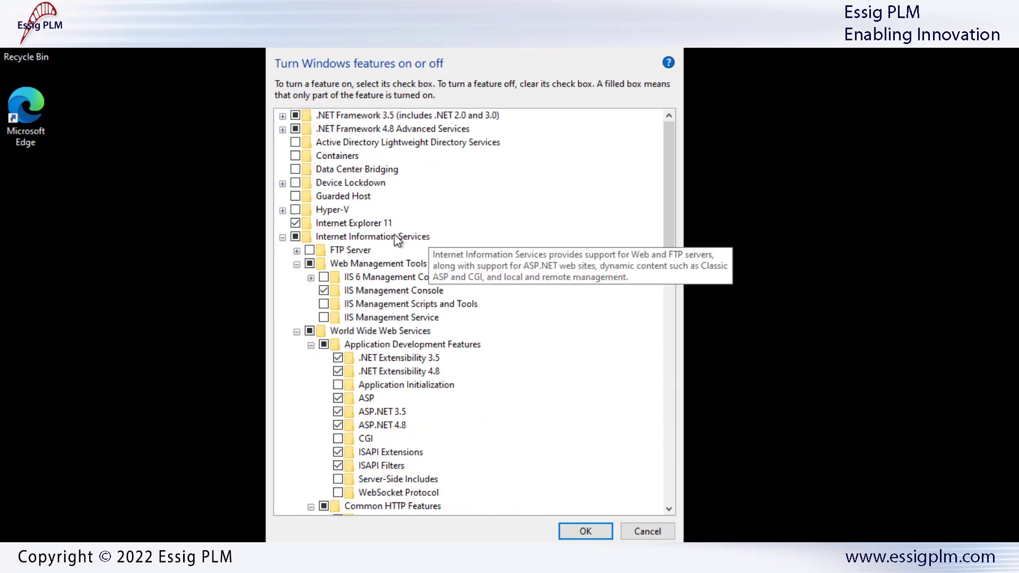
pyautogui.moveTo(674, 217); pyautogui.dragTo(658, 406)
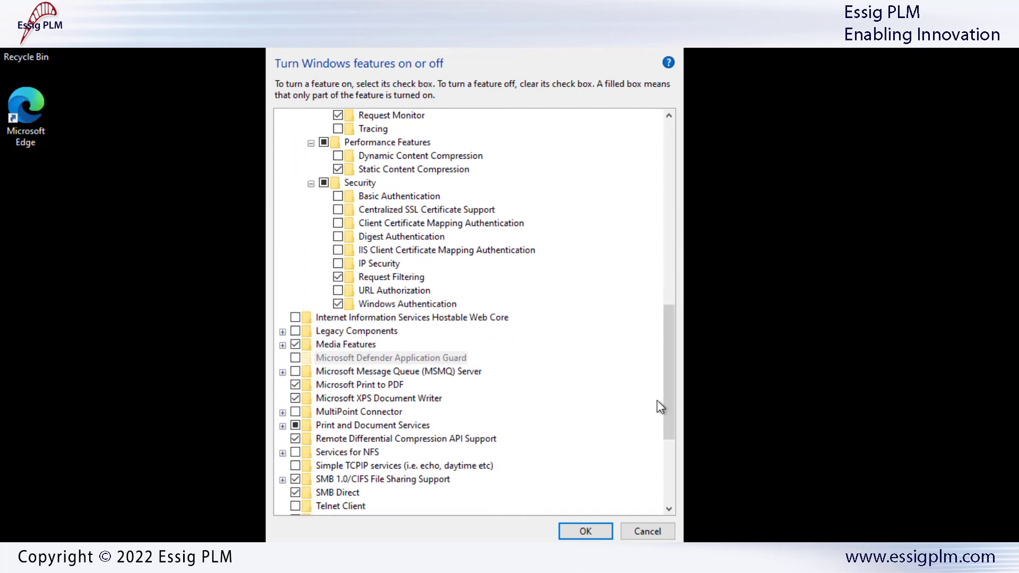
pyautogui.click(593, 535)
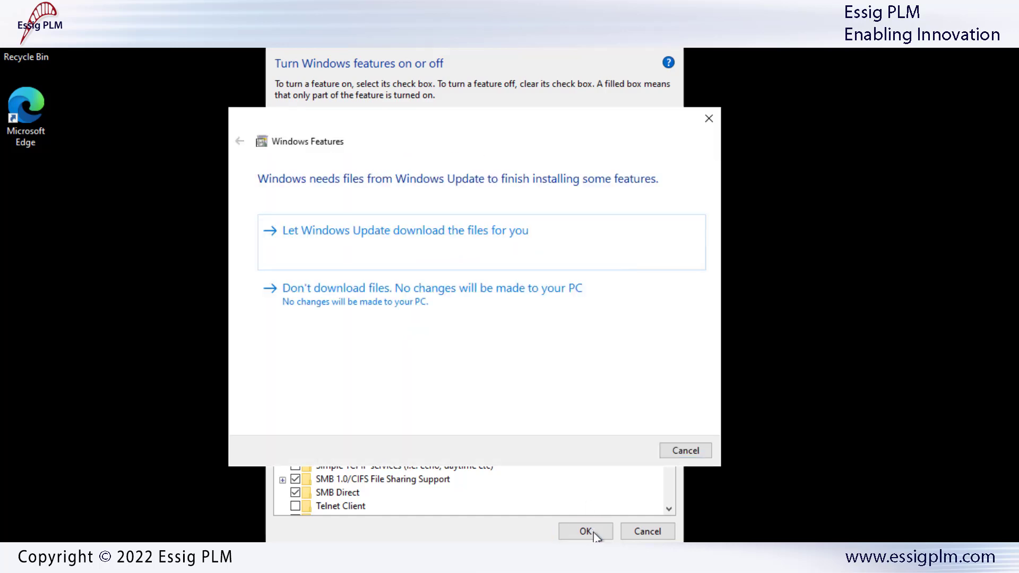
pyautogui.click(489, 237)
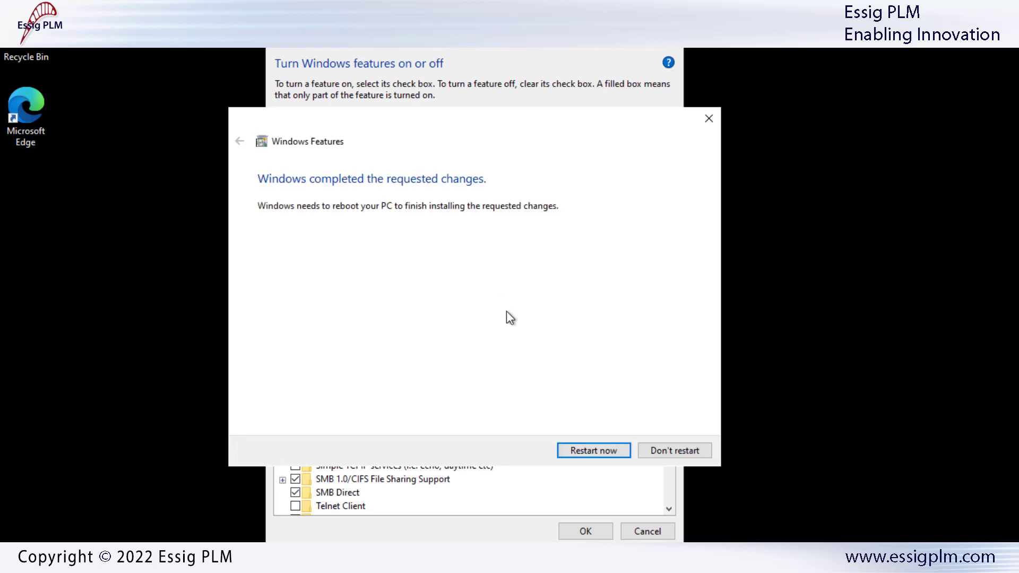
pyautogui.click(580, 450)
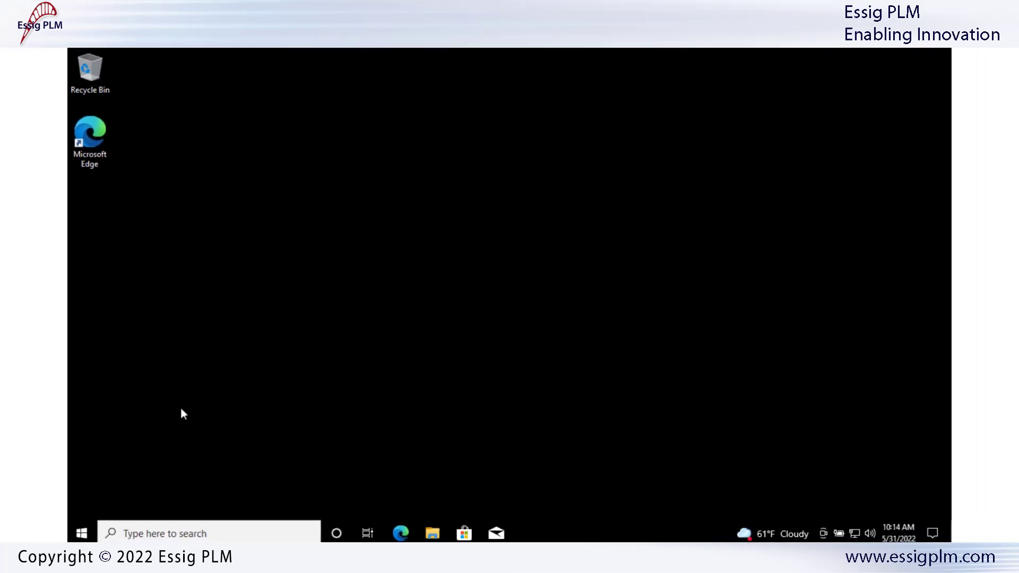
# Search Windows for "iis" and open Internet Information Services (IIS) Manager.
pyautogui.click(171, 528)
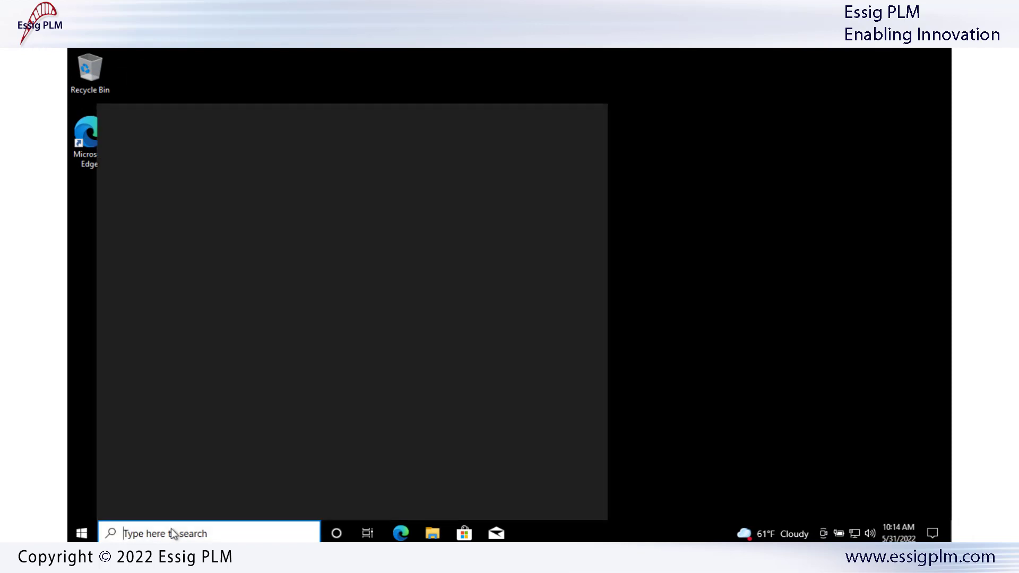
pyautogui.write('iis')
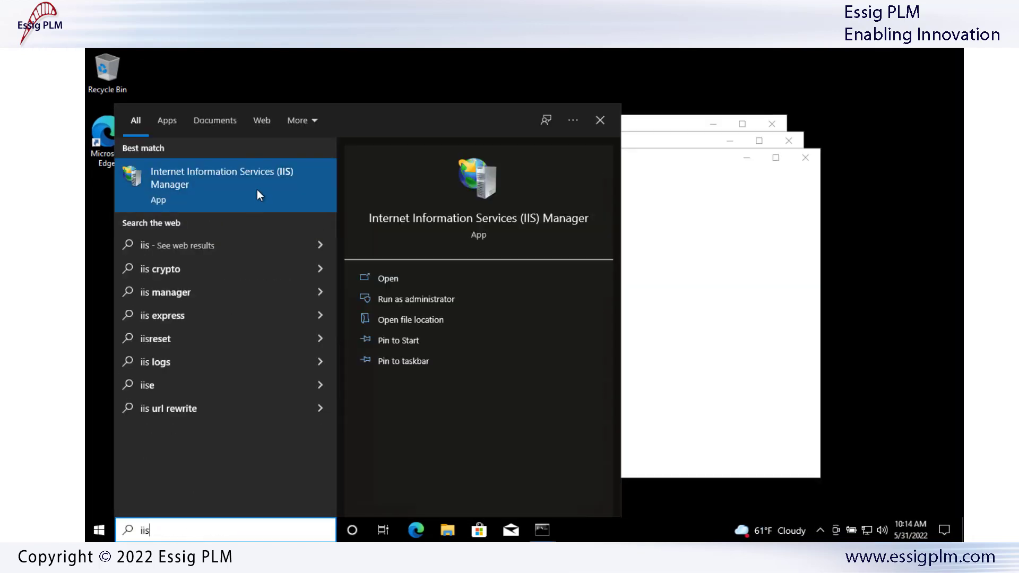
pyautogui.click(257, 198)
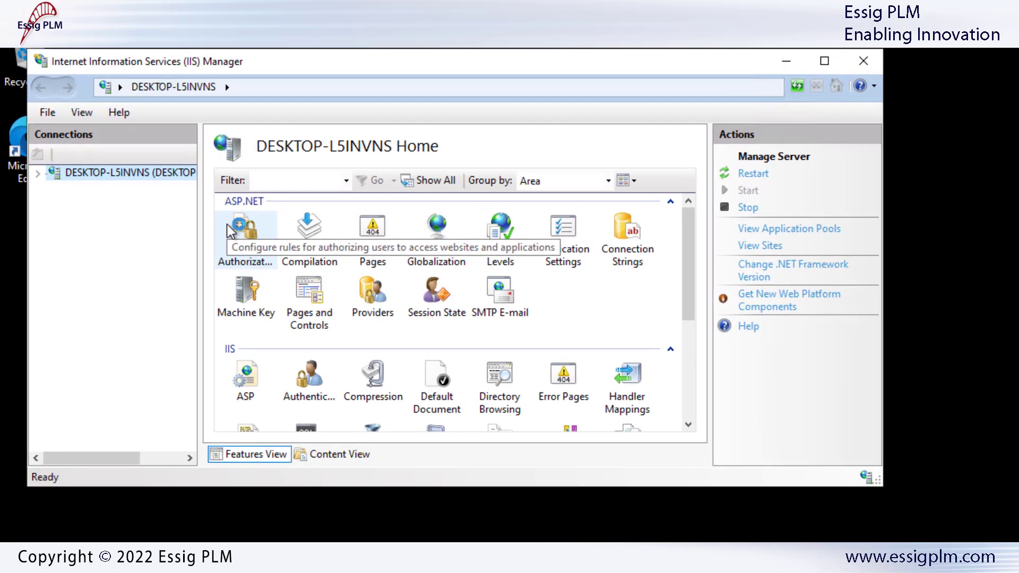
# Expand the server's Sites, select Default Web Site, and browse it on *:80 (http) to check that it responds.
pyautogui.click(37, 175)
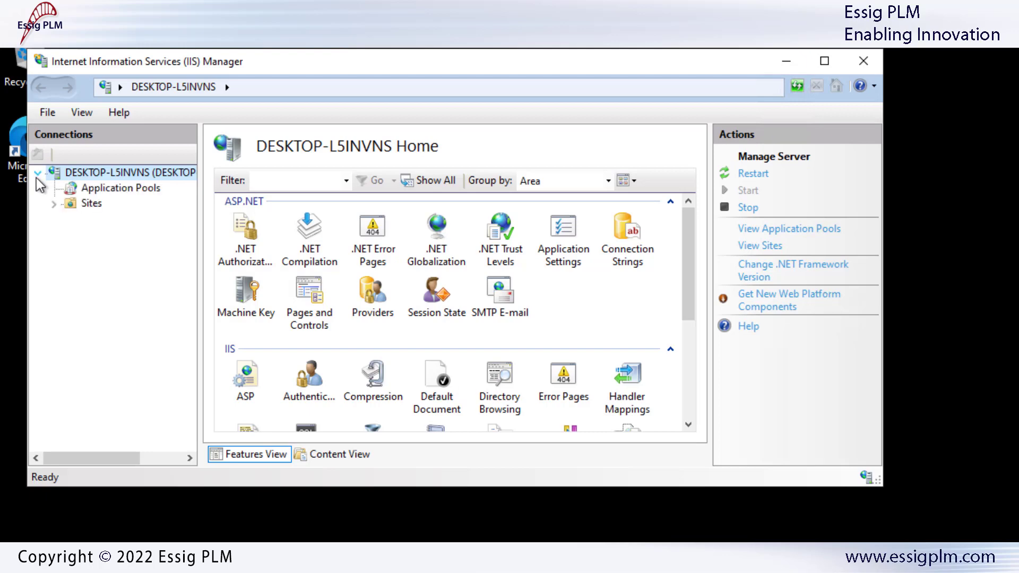
pyautogui.click(94, 205)
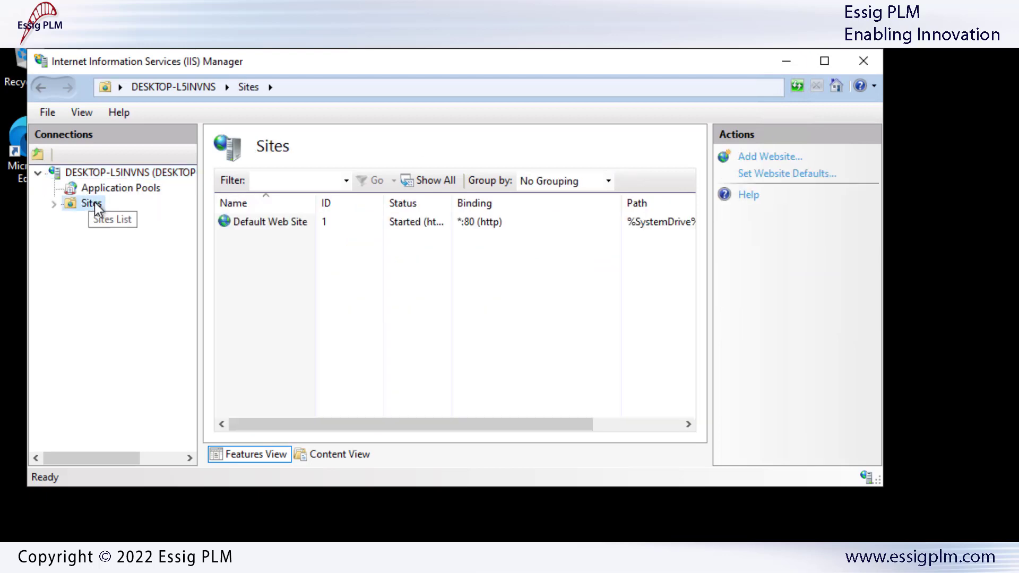
pyautogui.click(53, 205)
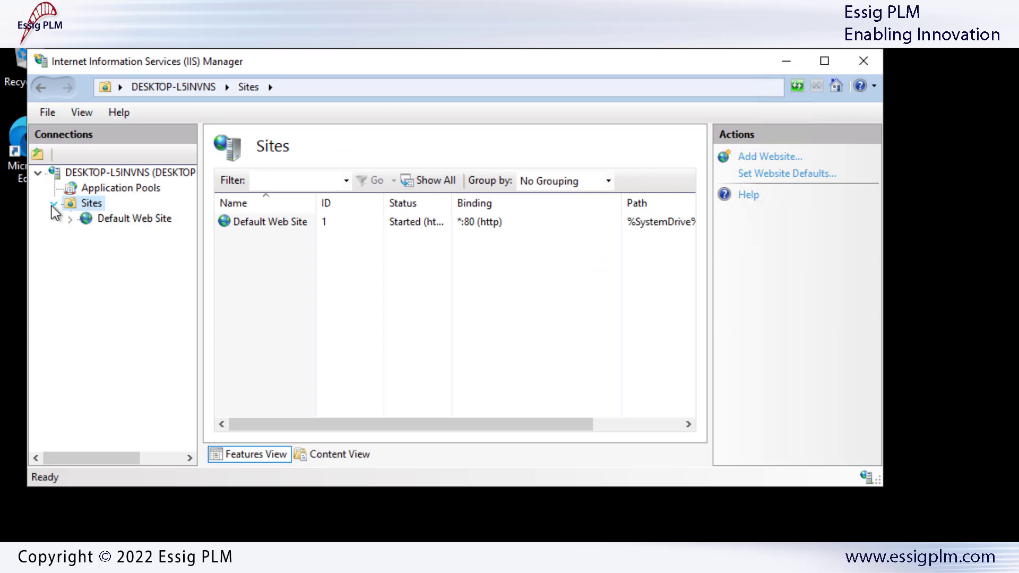
pyautogui.click(117, 222)
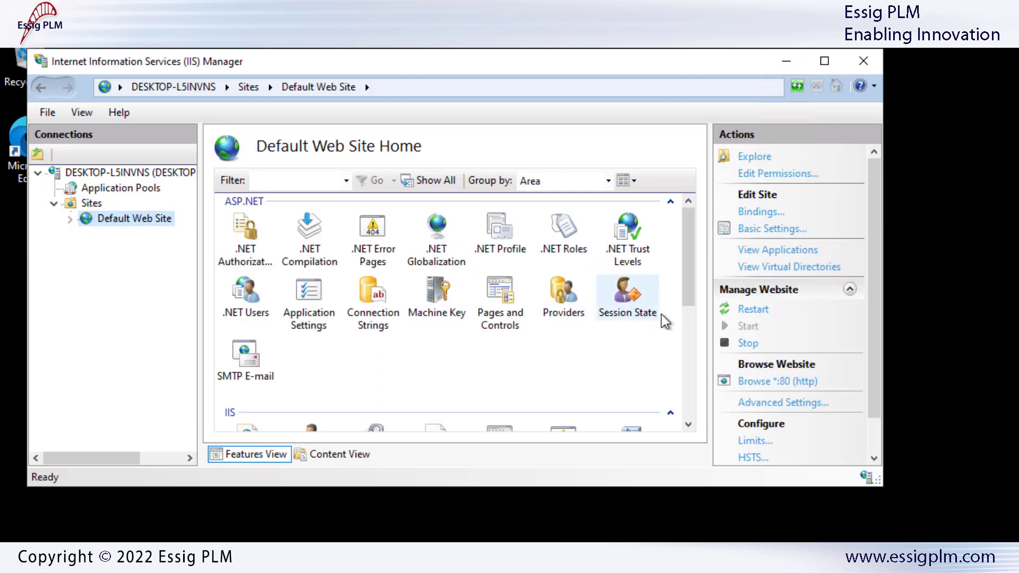
pyautogui.click(781, 391)
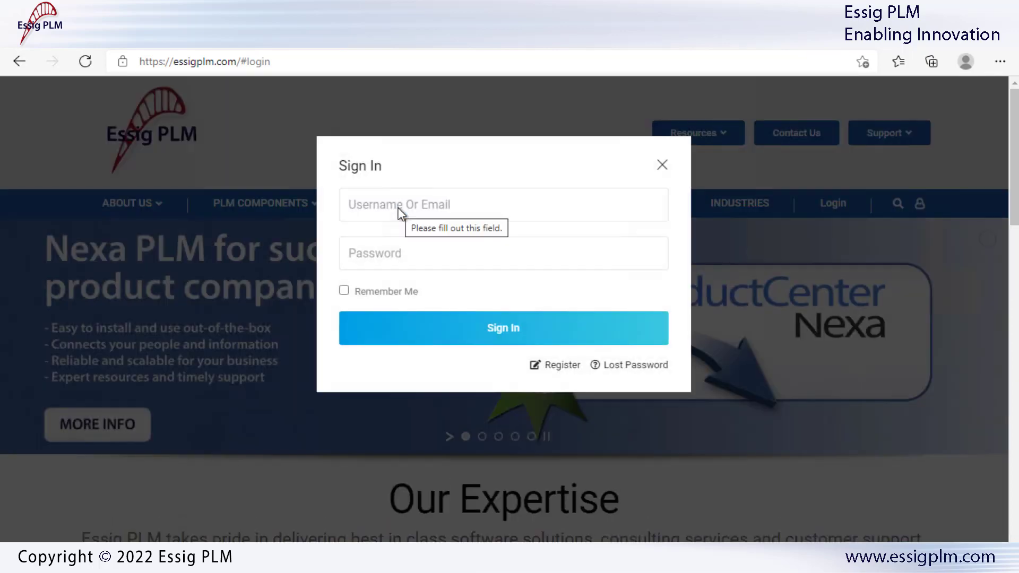
# Sign in to the Essig PLM website with the account username and password, with Remember Me enabled.
pyautogui.click(399, 207)
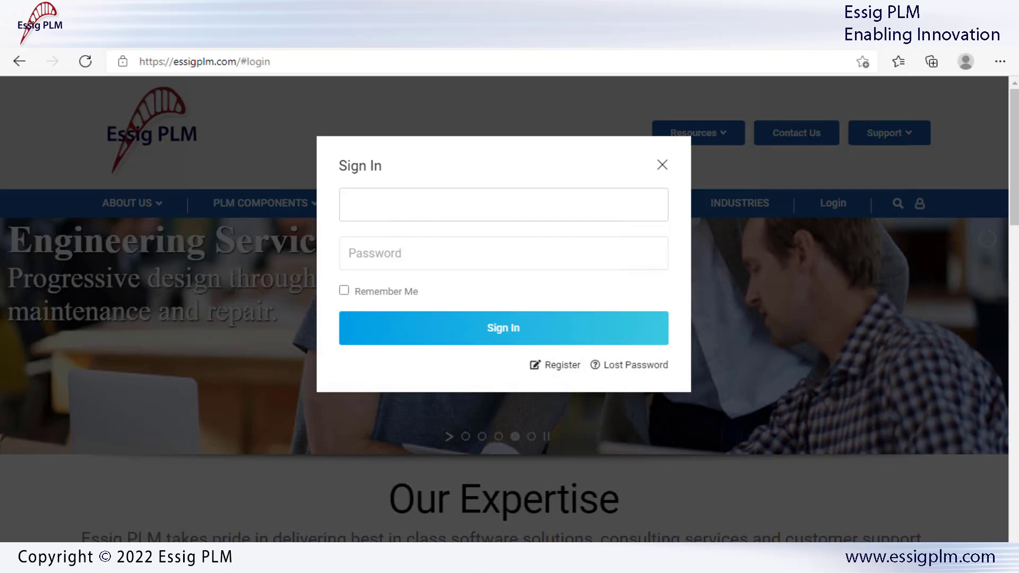
pyautogui.press('Tab')
pyautogui.write('••••••••••••')
pyautogui.click(344, 290)
pyautogui.click(505, 333)
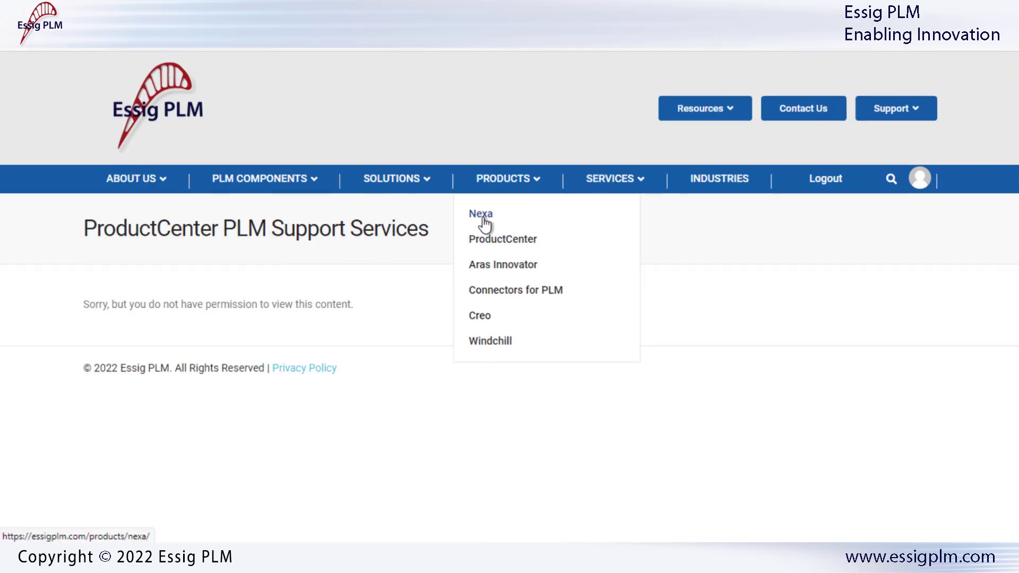
# Open the Nexa product page on the Essig PLM website.
pyautogui.click(481, 215)
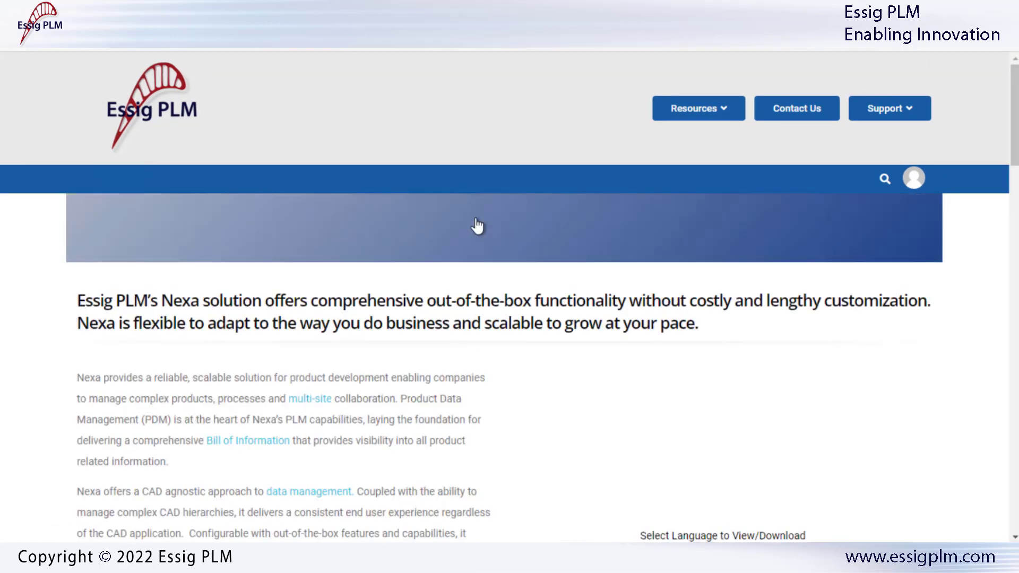
# Open the Microsoft SQL Server download page from the Nexa prerequisites for download.
pyautogui.scroll(-4, 483, 250)
pyautogui.scroll(-12, 484, 250)
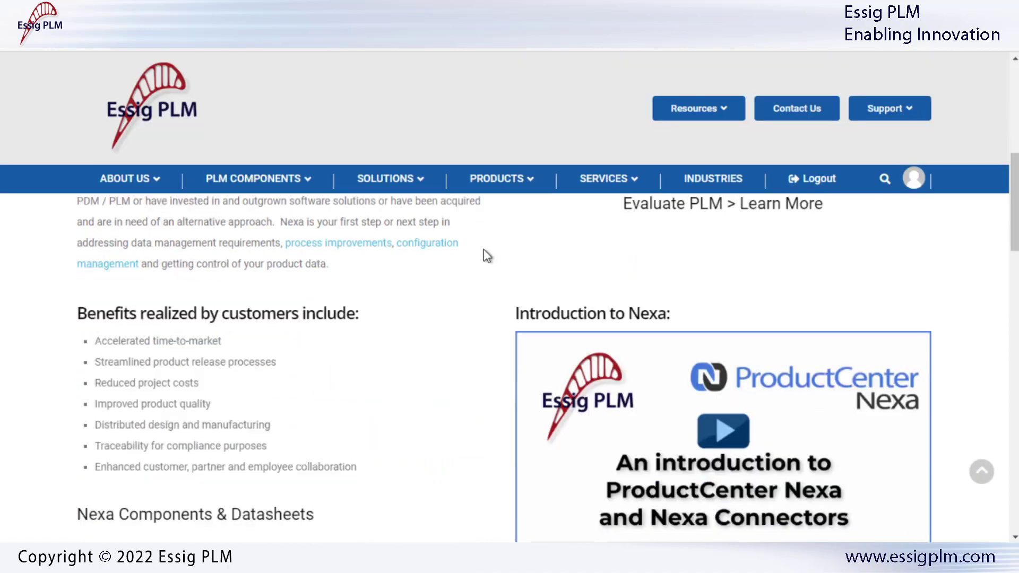
pyautogui.scroll(-2, 487, 255)
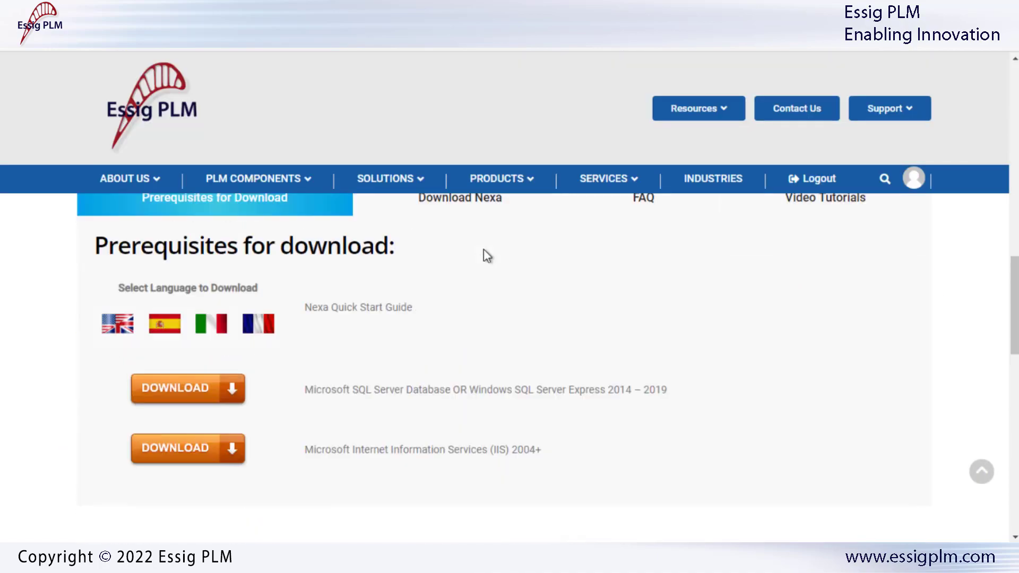
pyautogui.scroll(1, 487, 256)
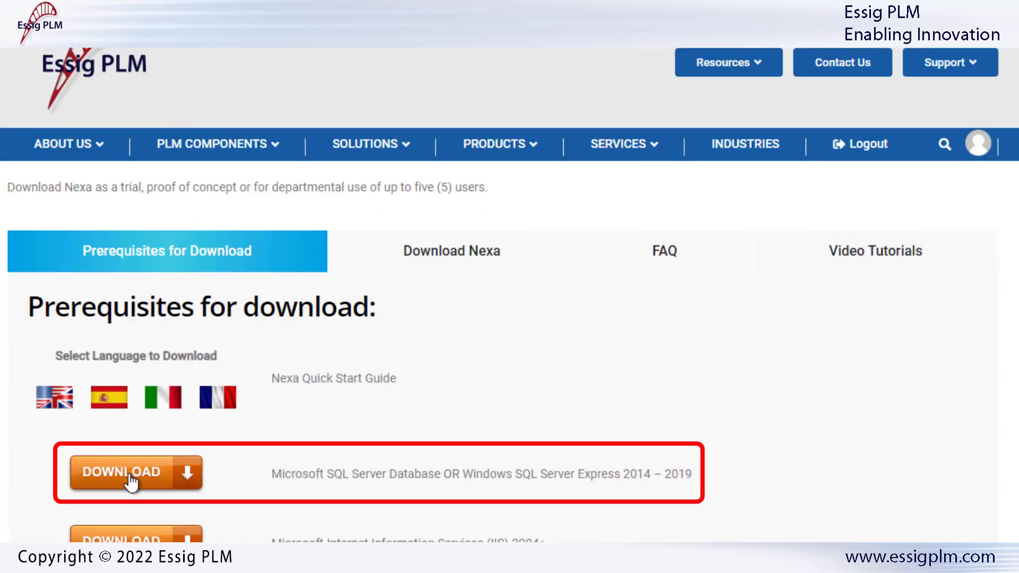
pyautogui.click(131, 480)
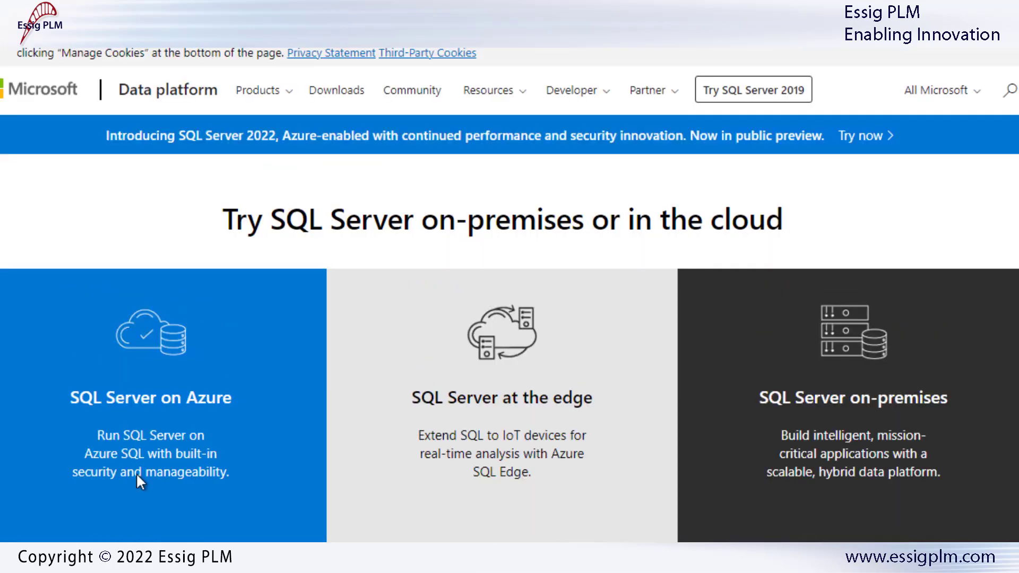
# Download the free SQL Server 2019 Express edition from the Microsoft page.
pyautogui.scroll(-3, 520, 300)
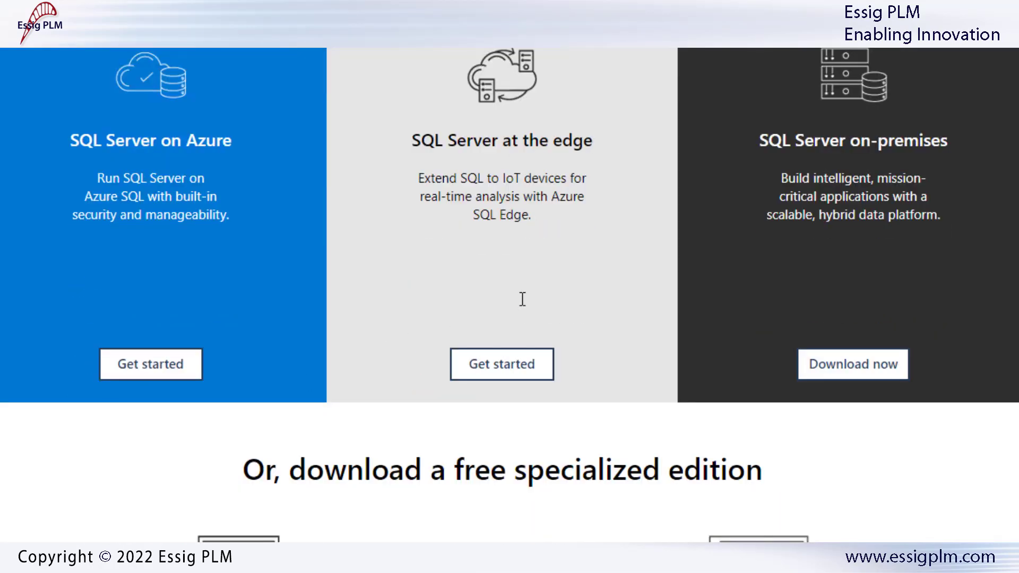
pyautogui.scroll(-3, 522, 299)
pyautogui.scroll(-1, 521, 298)
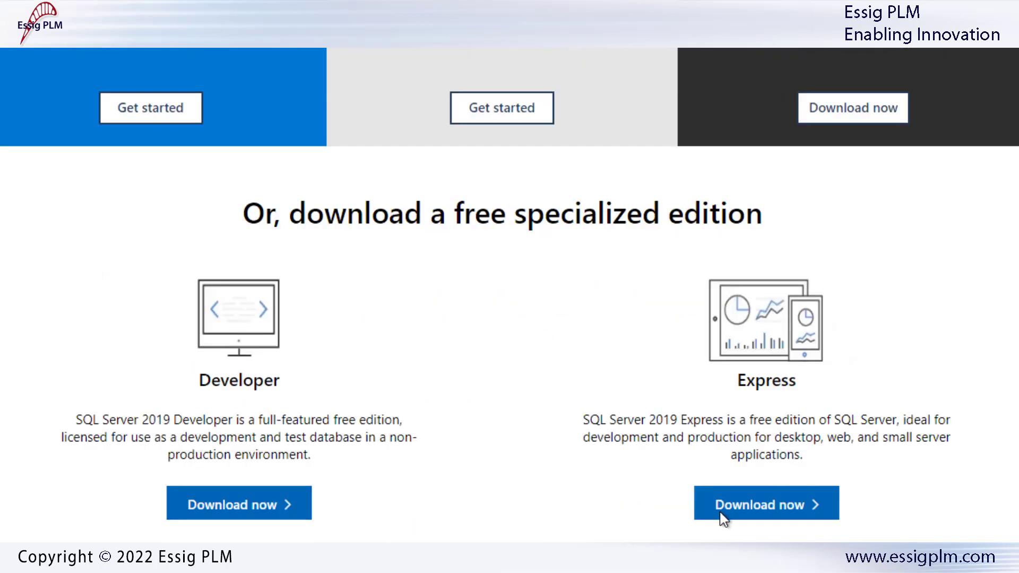
pyautogui.scroll(-2, 762, 508)
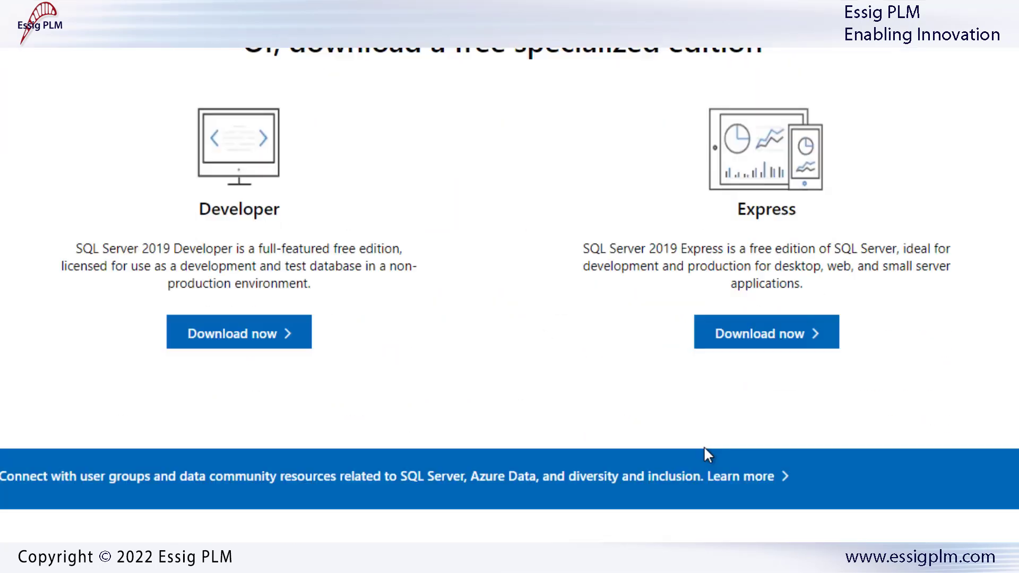
pyautogui.click(750, 340)
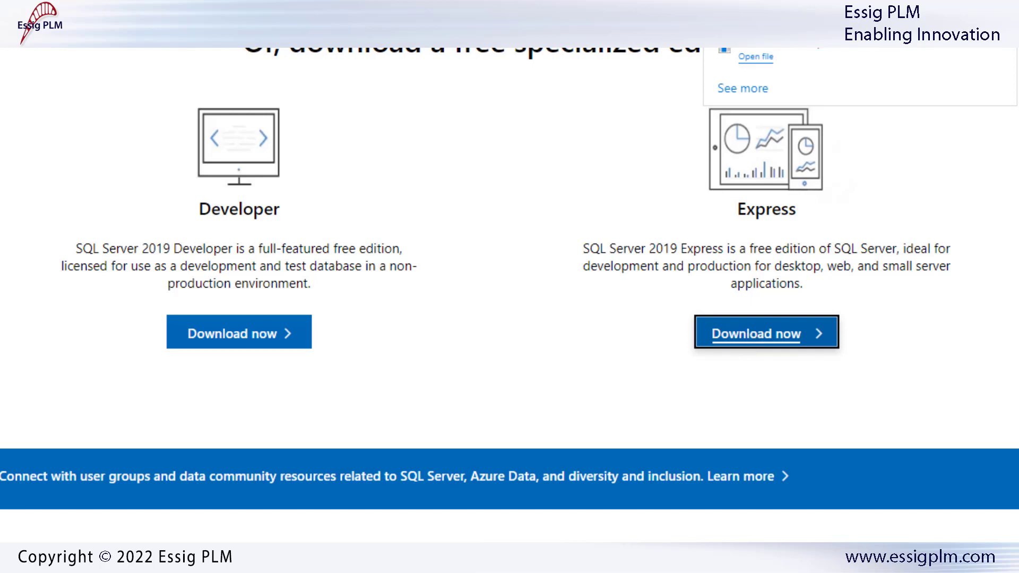
# Run SQL2019-SSEI-Expr from the Downloads folder as administrator and allow it to make changes to the device.
pyautogui.press('super+e')
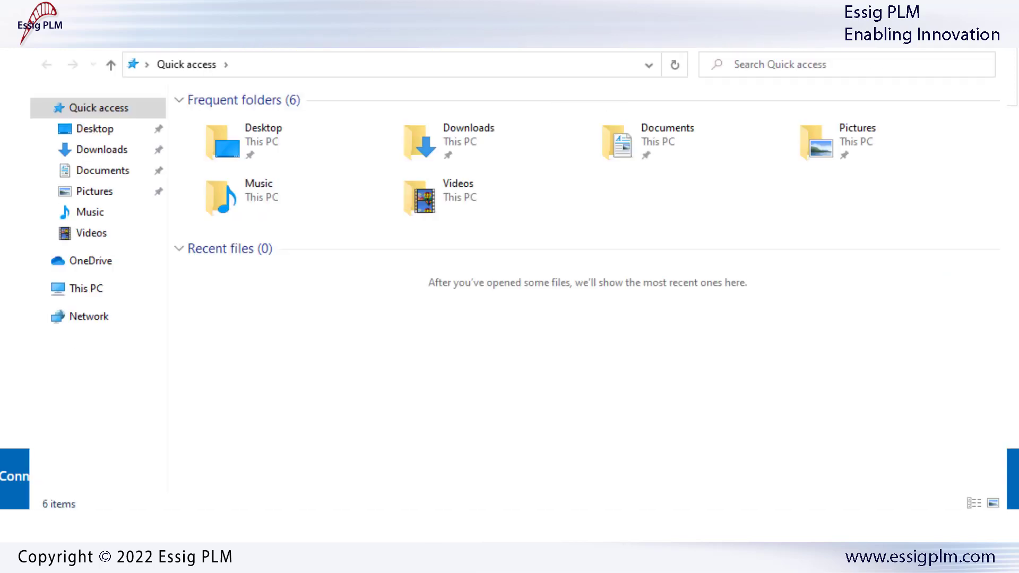
pyautogui.click(100, 150)
pyautogui.click(238, 145)
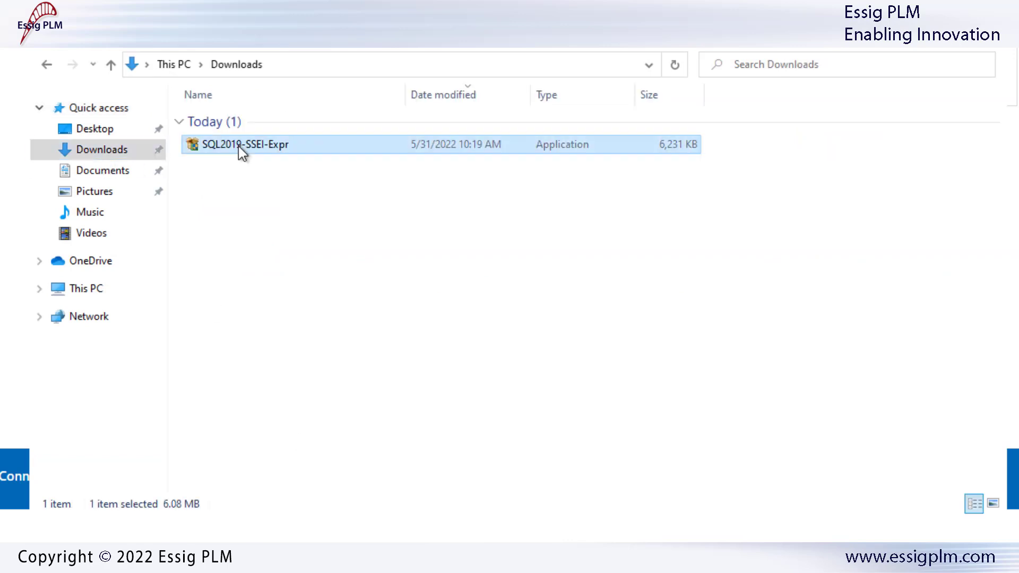
pyautogui.rightClick(237, 145)
pyautogui.click(347, 180)
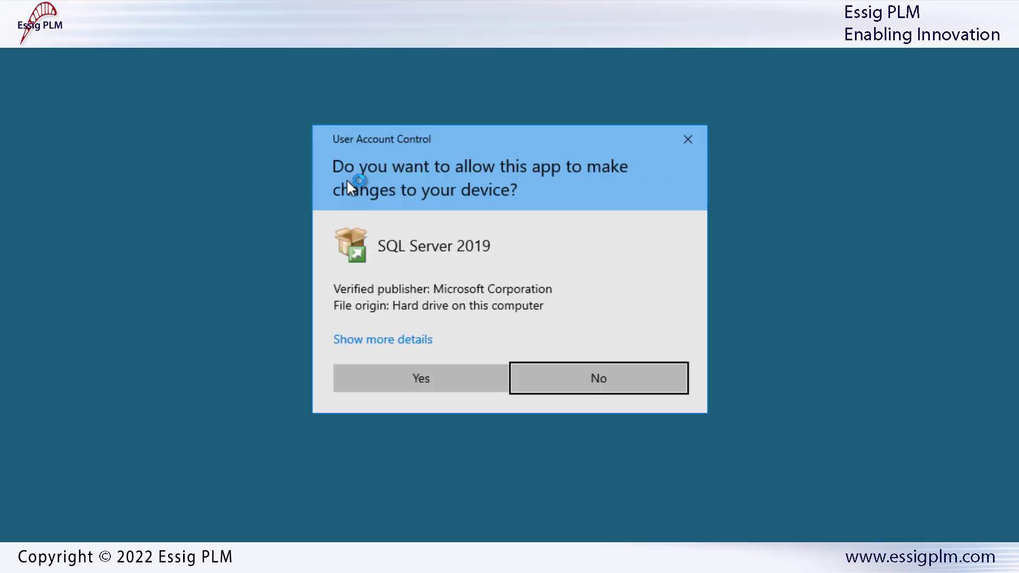
pyautogui.click(430, 377)
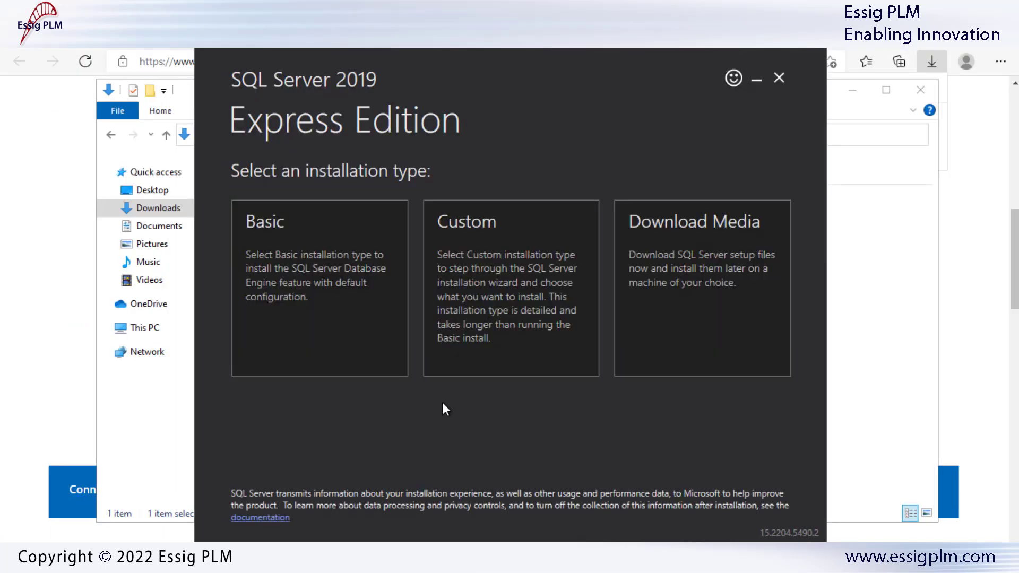
# Choose the Custom installation type with media location C:\SQL2019 and start a new SQL Server stand-alone installation.
pyautogui.click(504, 282)
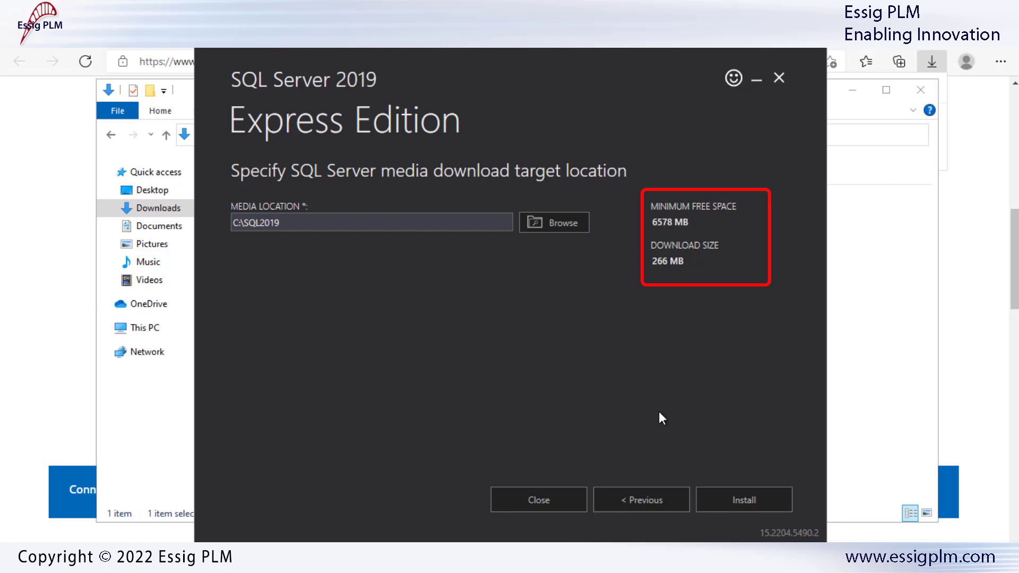
pyautogui.click(747, 495)
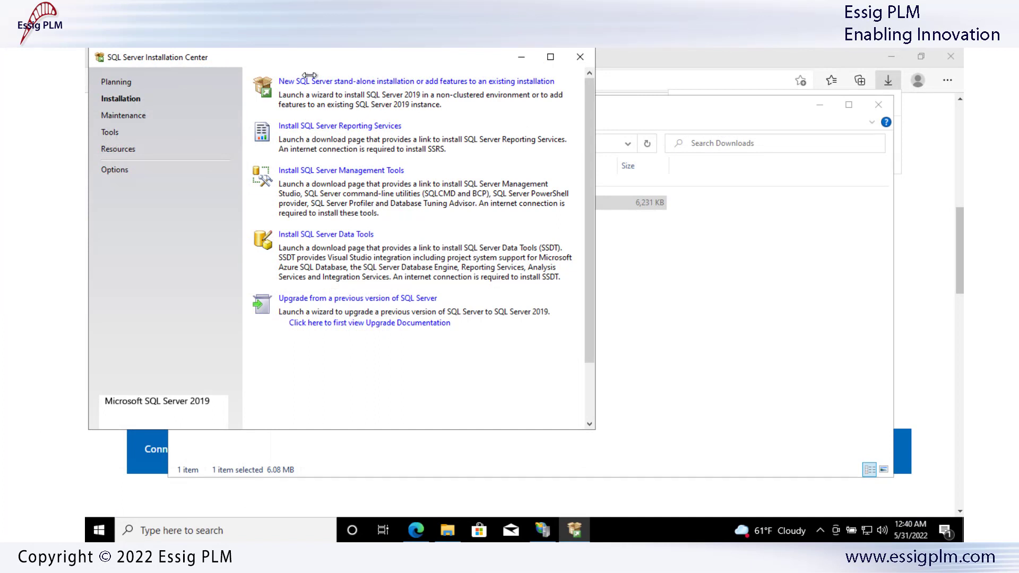
pyautogui.click(358, 83)
# Accept the license terms, enable Microsoft Update checks, and continue past the install rules to feature selection.
pyautogui.click(406, 381)
pyautogui.click(680, 467)
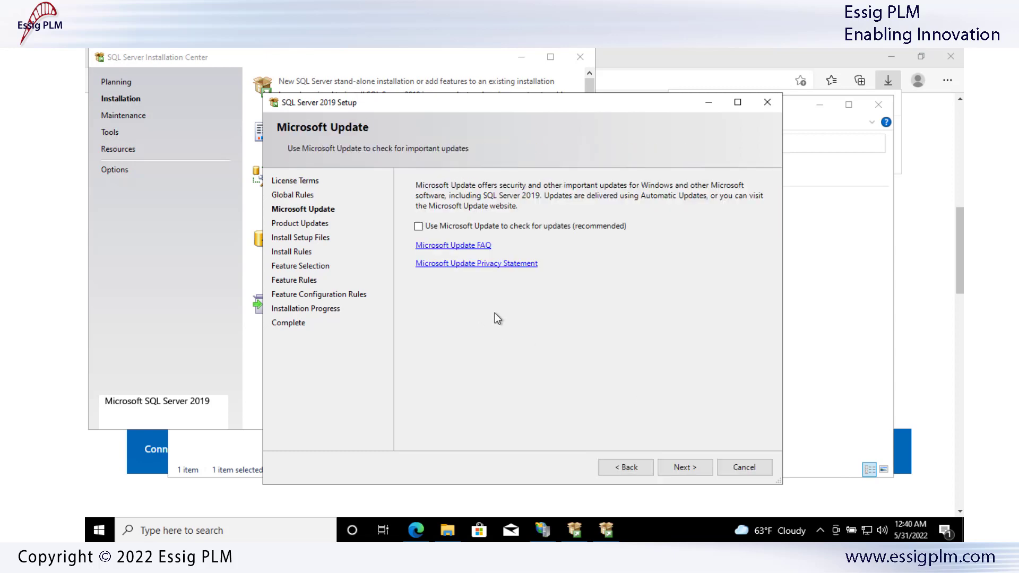
pyautogui.click(419, 226)
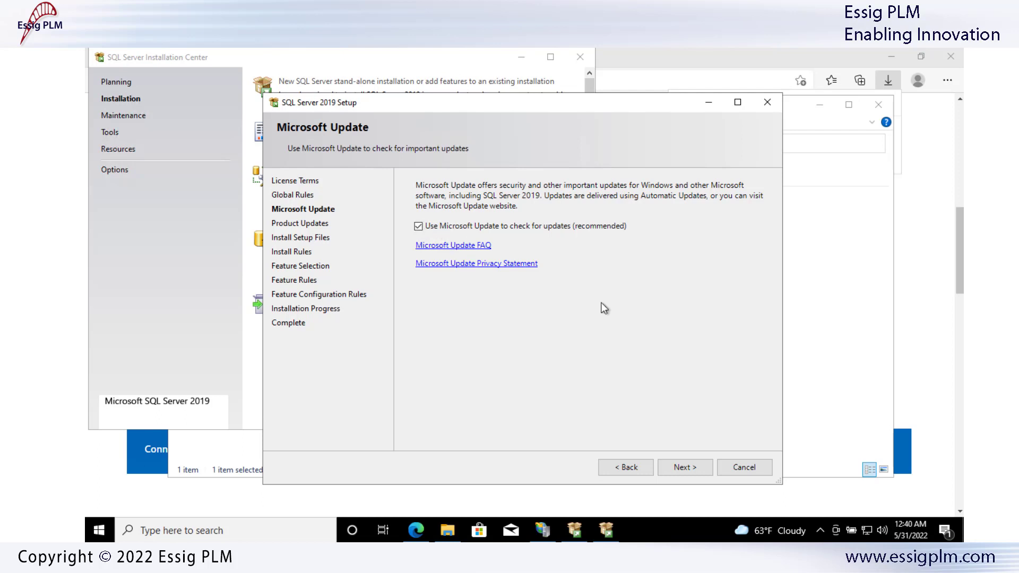
pyautogui.click(683, 467)
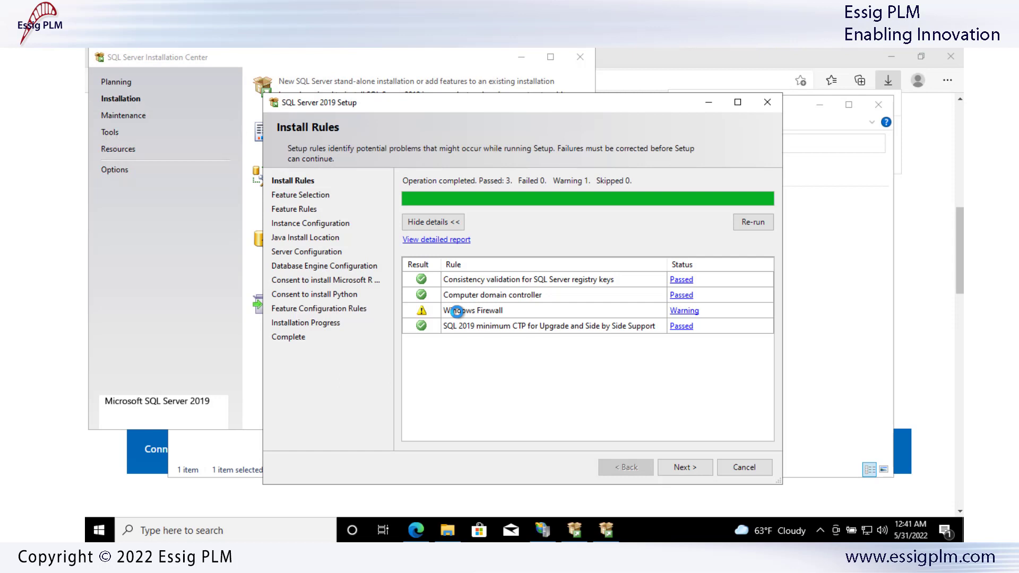
pyautogui.click(684, 466)
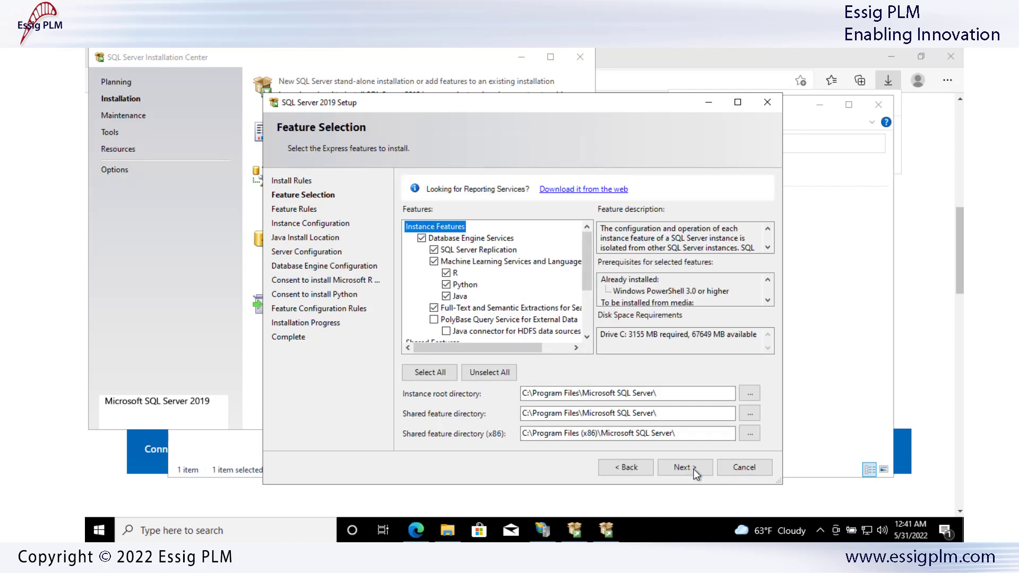
# Exclude R, Python and Java from the Machine Learning Services features and continue to instance configuration.
pyautogui.click(446, 273)
pyautogui.click(446, 284)
pyautogui.click(446, 296)
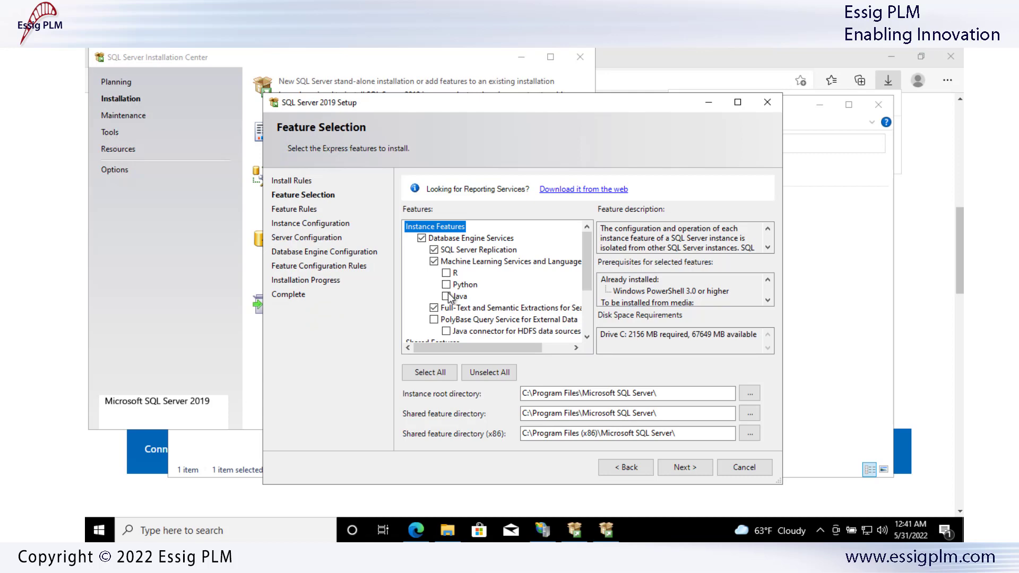
pyautogui.click(684, 468)
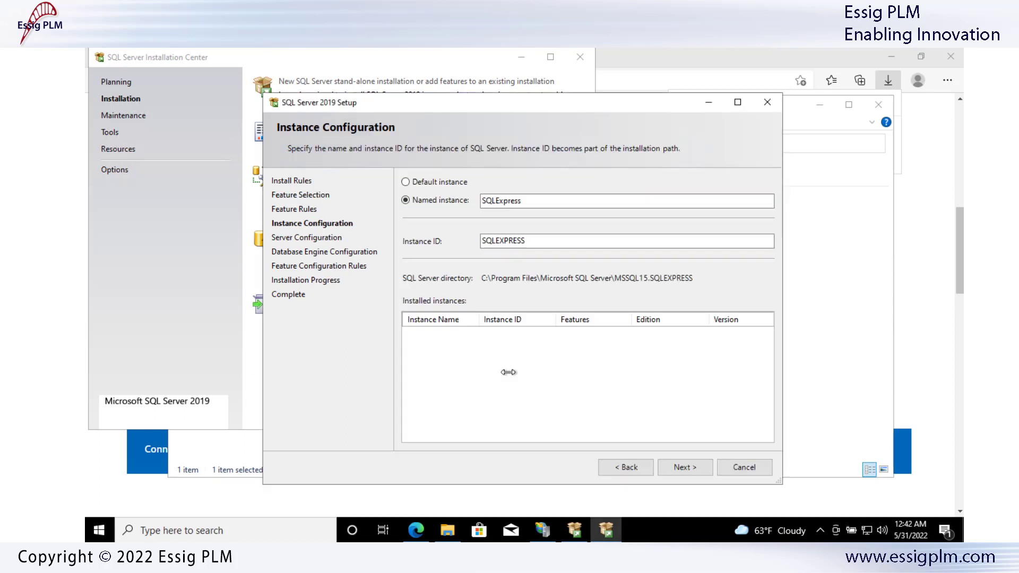
# Keep the named instance SQLExpress and set the SQL Server Browser service's startup type to Automatic.
pyautogui.click(692, 473)
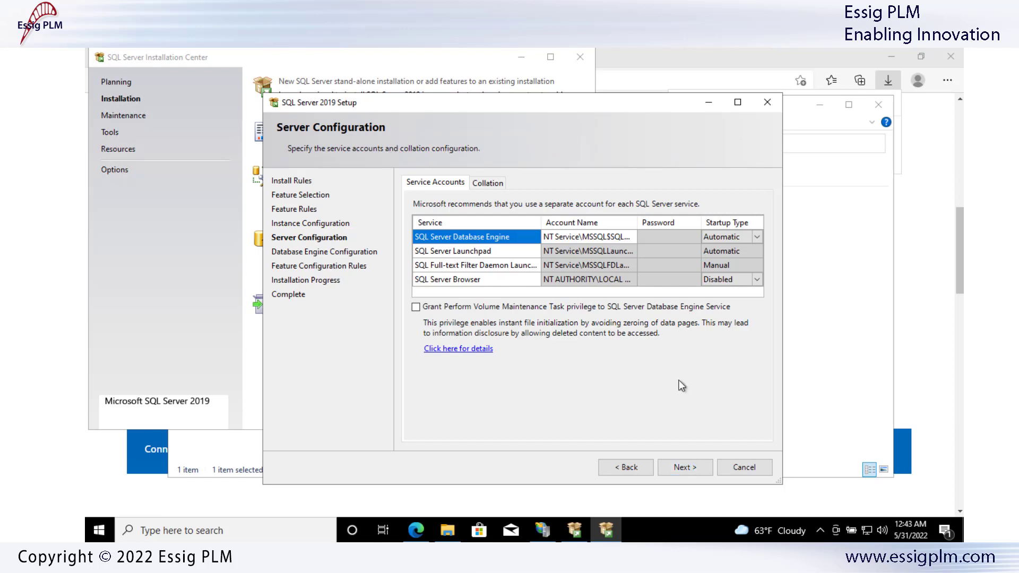
pyautogui.click(729, 280)
pyautogui.click(729, 292)
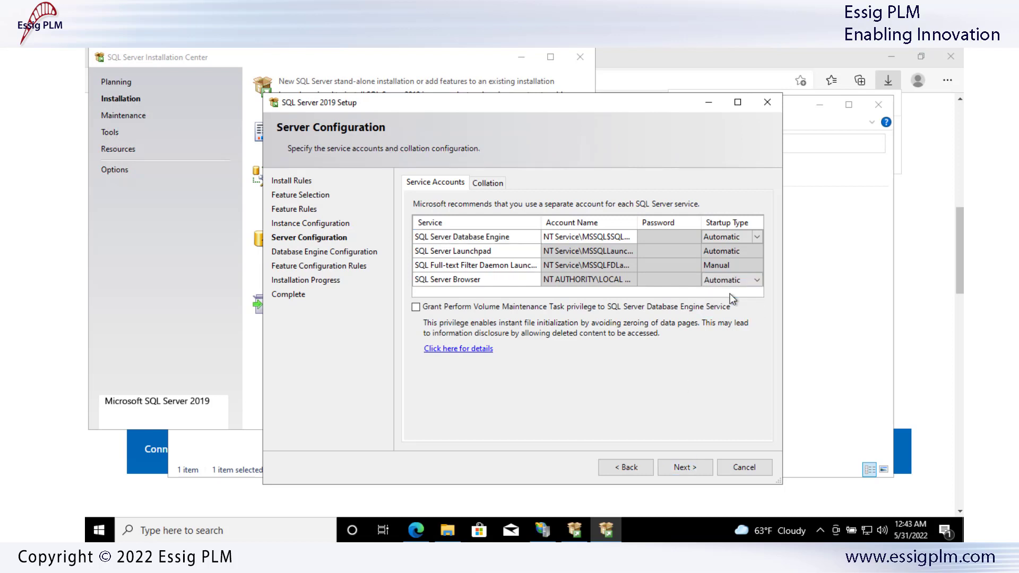
pyautogui.click(683, 467)
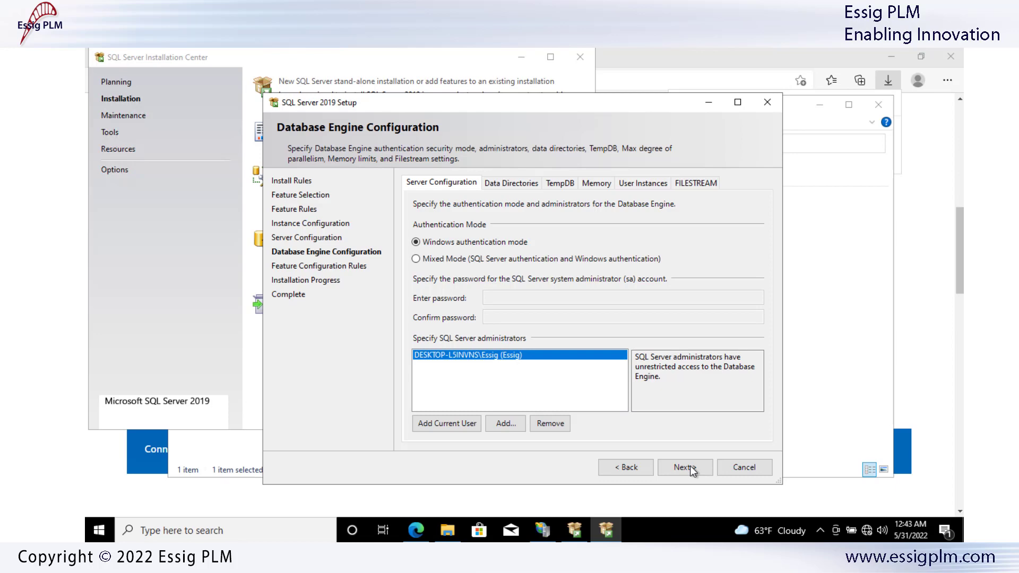
# Set authentication to Mixed Mode, enter and confirm the sa account password, and proceed with the installation.
pyautogui.click(416, 259)
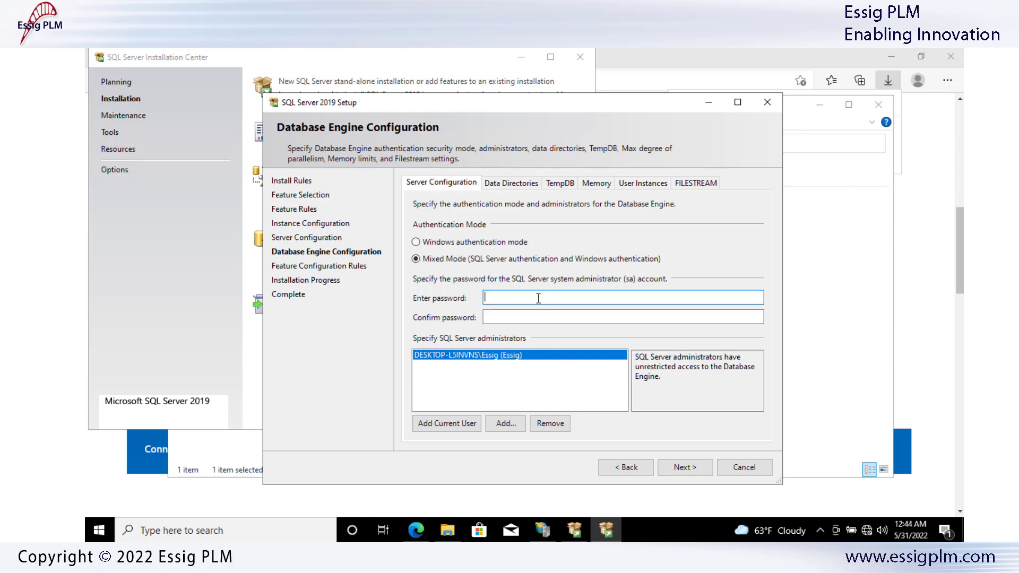
pyautogui.rightClick(536, 298)
pyautogui.click(545, 350)
pyautogui.rightClick(516, 321)
pyautogui.click(545, 374)
pyautogui.click(687, 467)
pyautogui.click(684, 467)
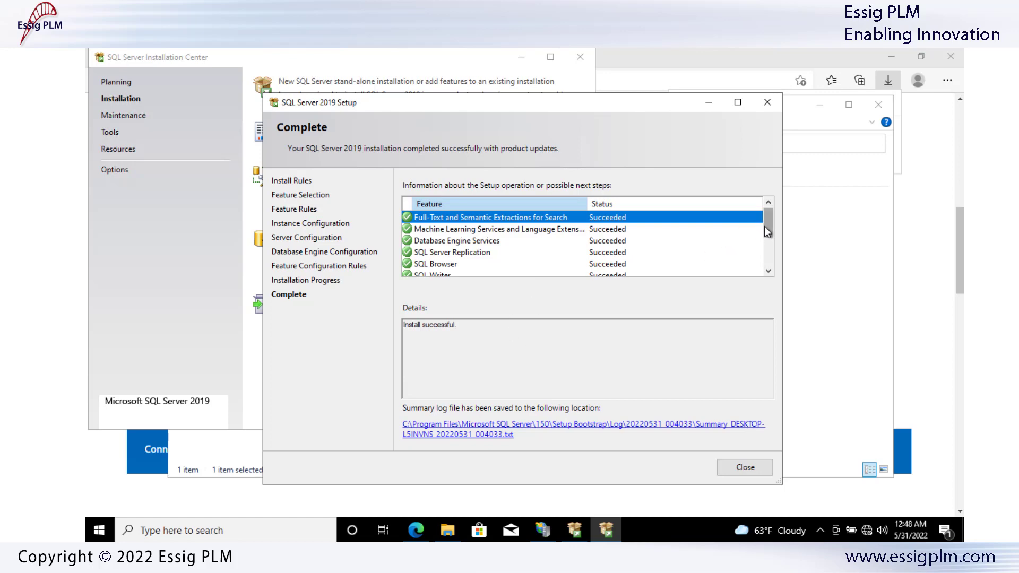
# Review the installation status of all SQL Server features and close the setup wizard.
pyautogui.moveTo(768, 226); pyautogui.dragTo(757, 281)
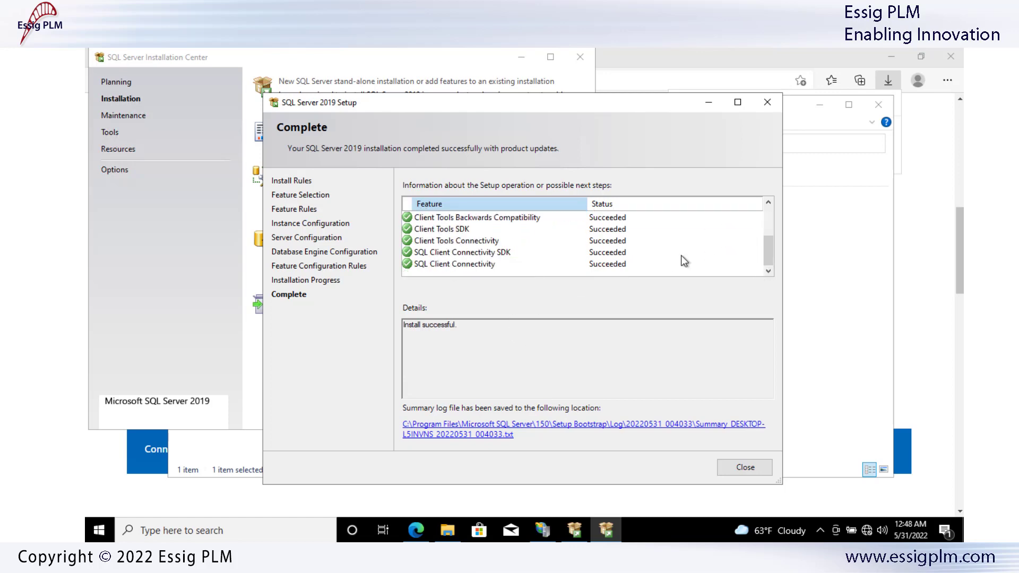
pyautogui.click(745, 467)
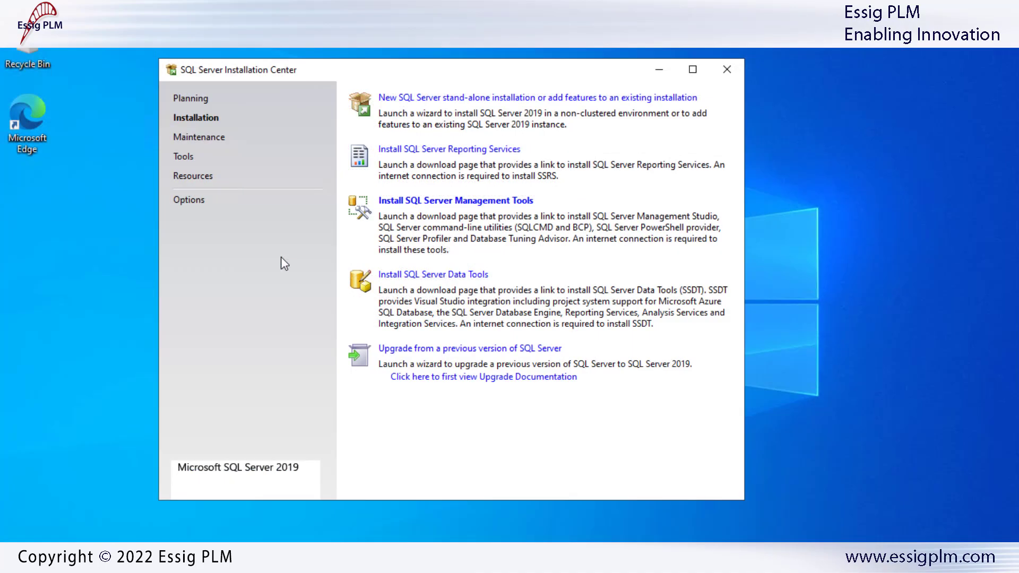
# Open the SQL Server Management Tools download page from the Installation Center and download SSMS 18.11.1.
pyautogui.click(430, 206)
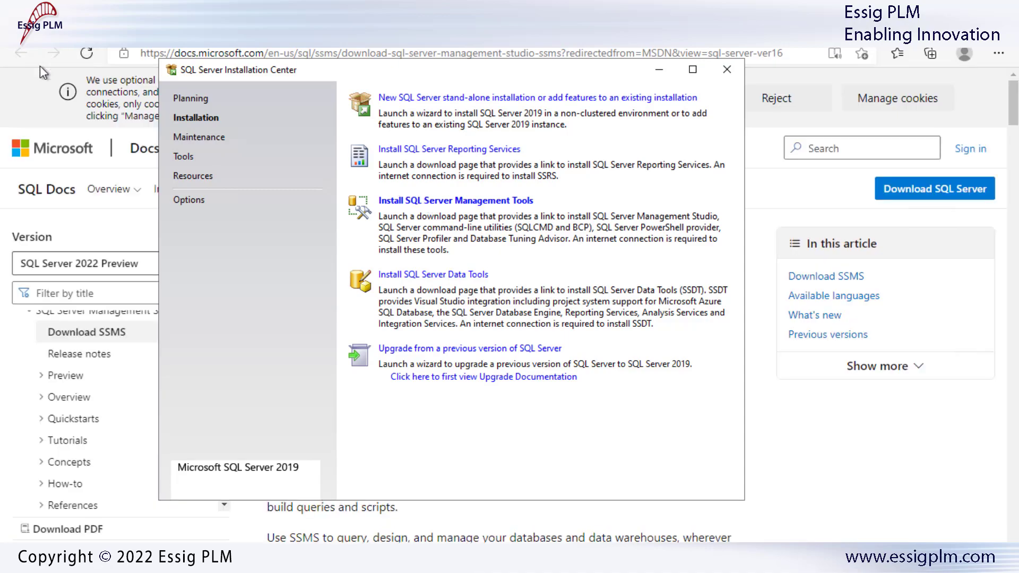
pyautogui.click(37, 94)
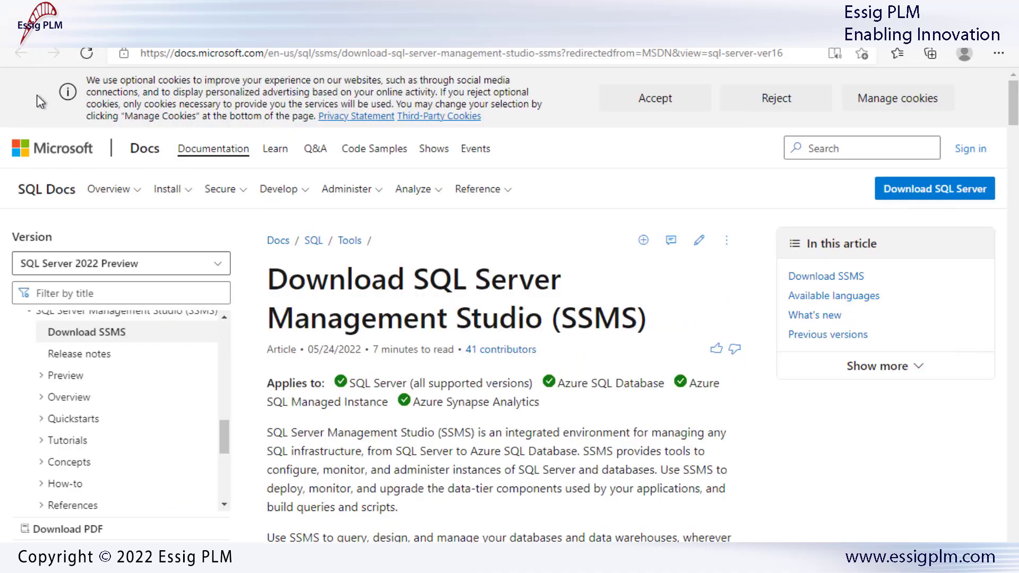
pyautogui.scroll(-5, 454, 328)
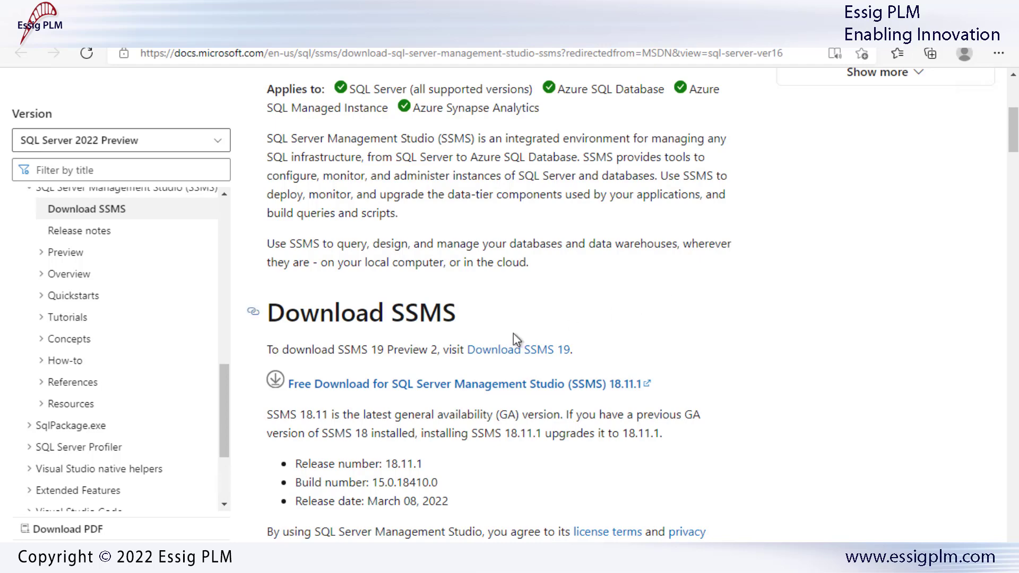
pyautogui.click(469, 384)
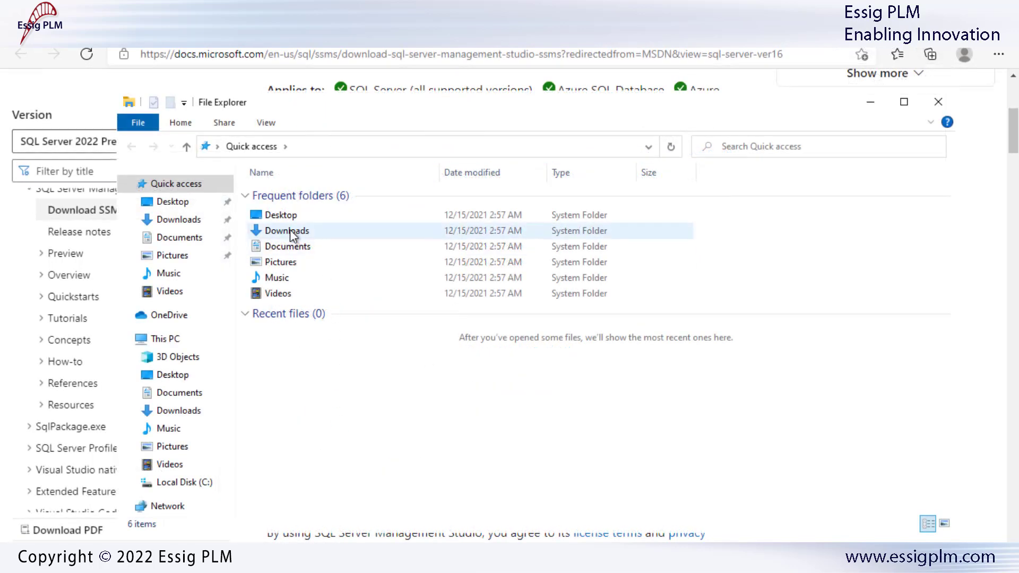
# Run SSMS-Setup-ENU.exe from the Downloads folder as administrator to install SSMS, and restart the computer to complete setup.
pyautogui.click(290, 229)
pyautogui.doubleClick(290, 229)
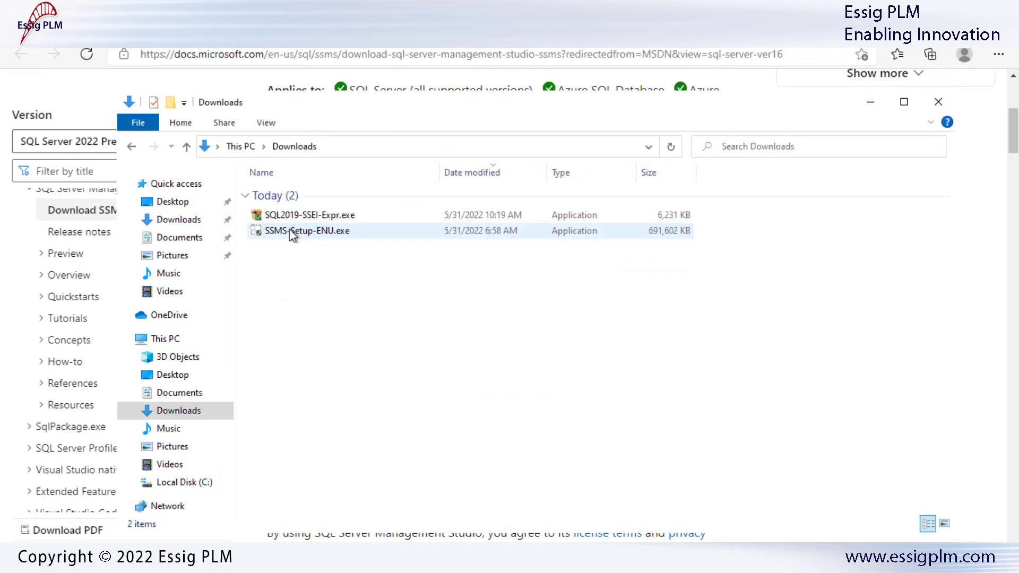
pyautogui.rightClick(290, 229)
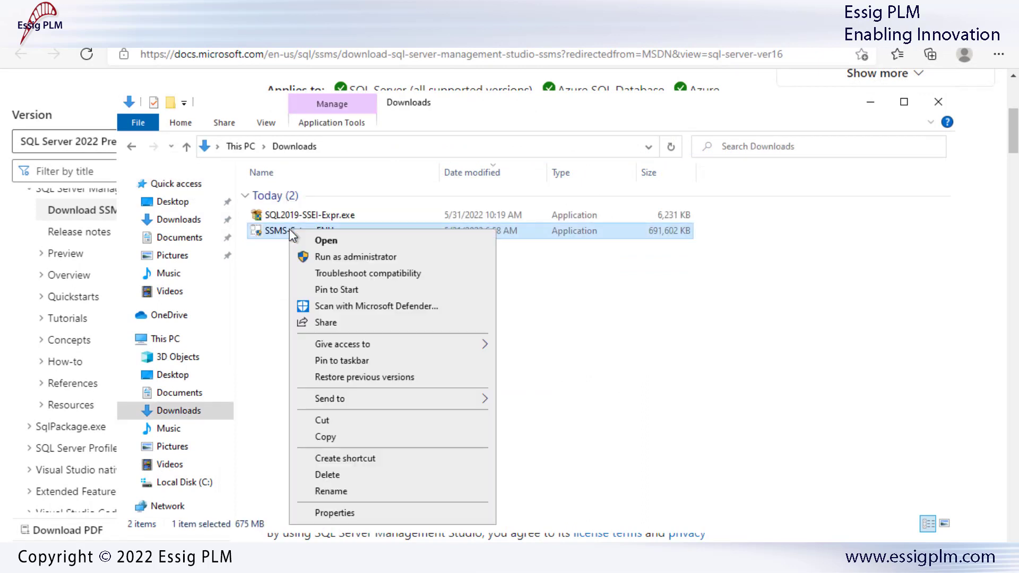
pyautogui.click(361, 258)
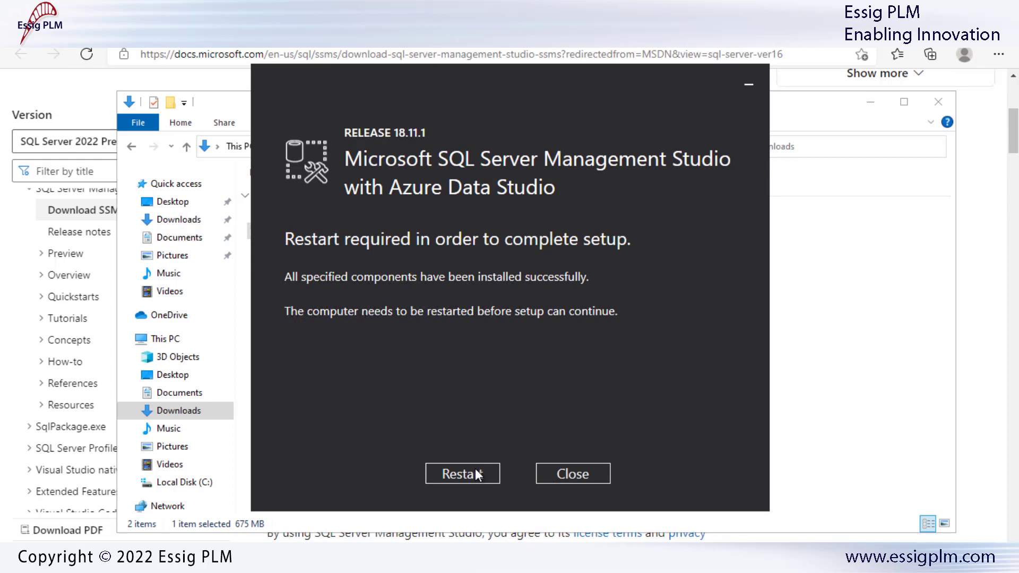
pyautogui.click(462, 473)
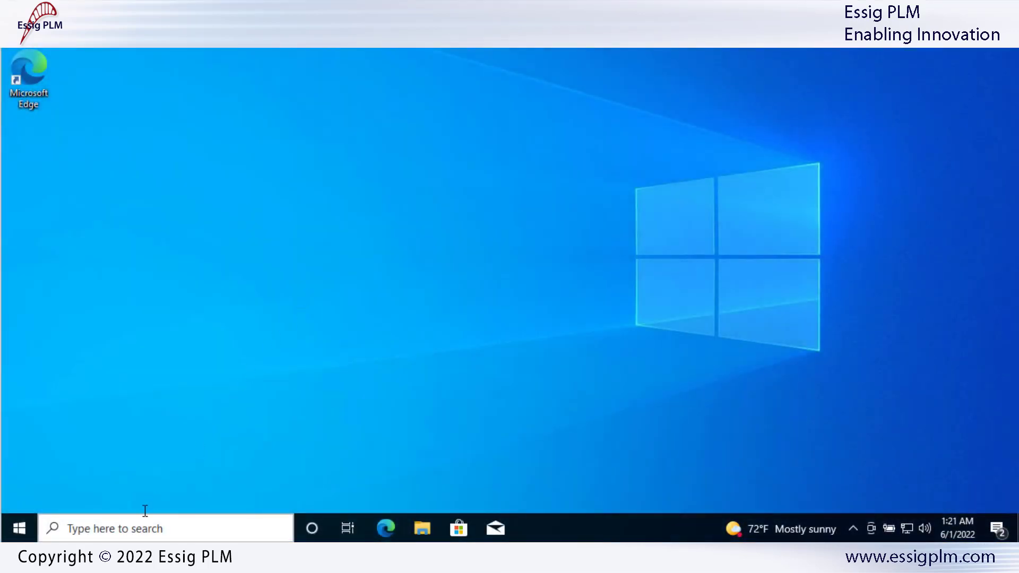
# Search Windows for "sql", open SQL Server Management Studio 18, and connect to DESKTOP-L5INVNS\SQLEXPRESS with Windows Authentication.
pyautogui.click(125, 527)
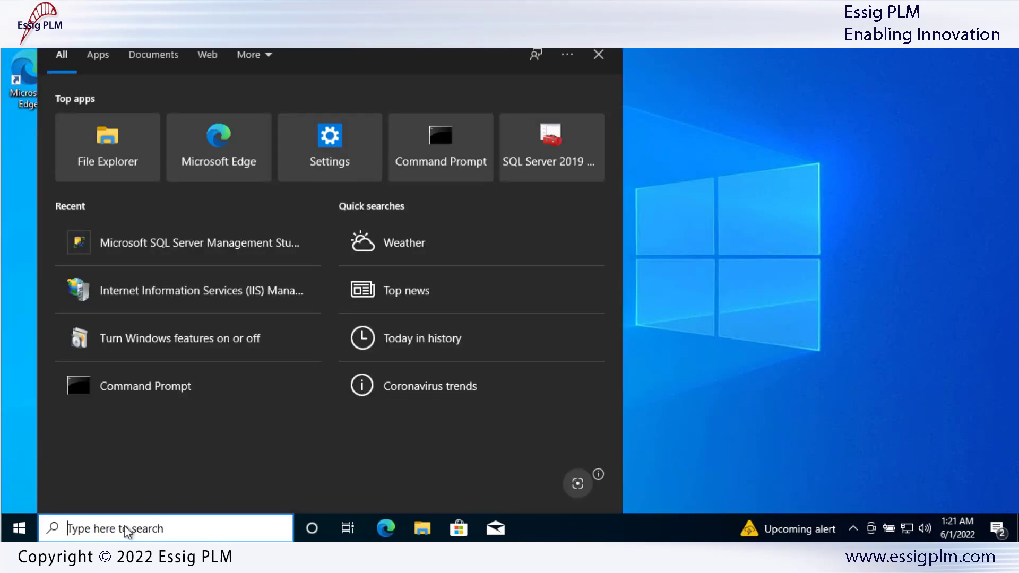
pyautogui.write('sql')
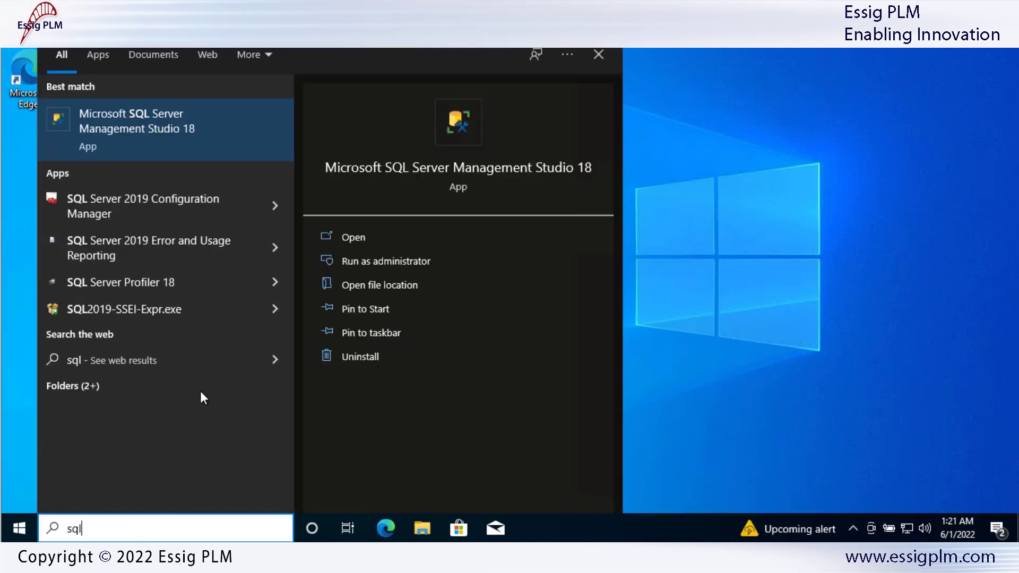
pyautogui.click(229, 189)
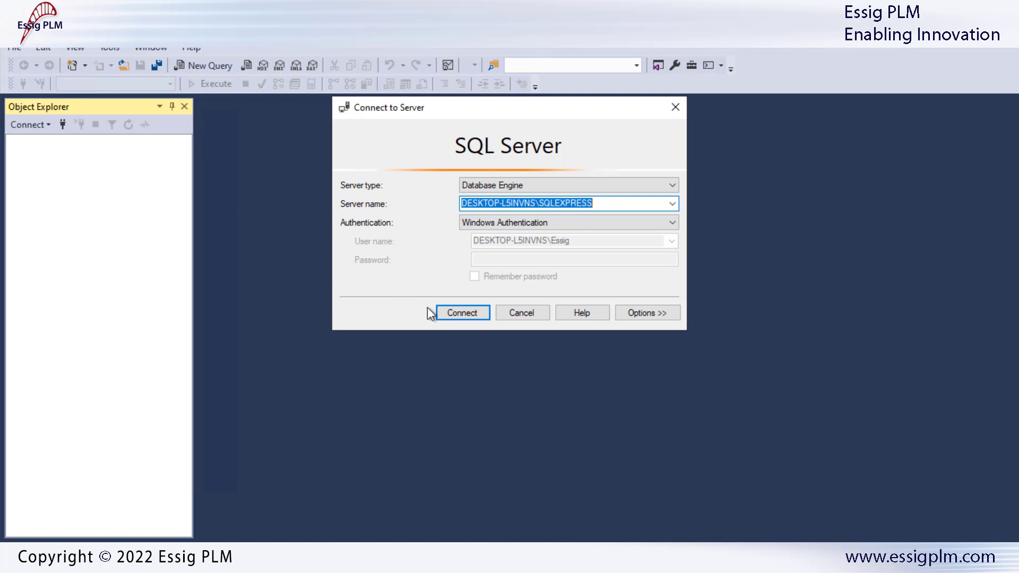
pyautogui.click(458, 313)
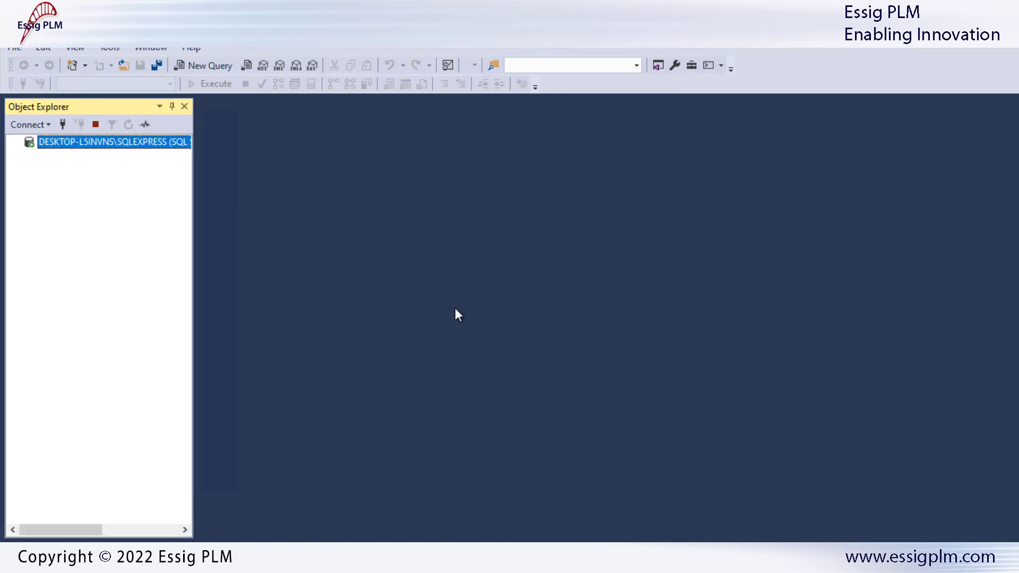